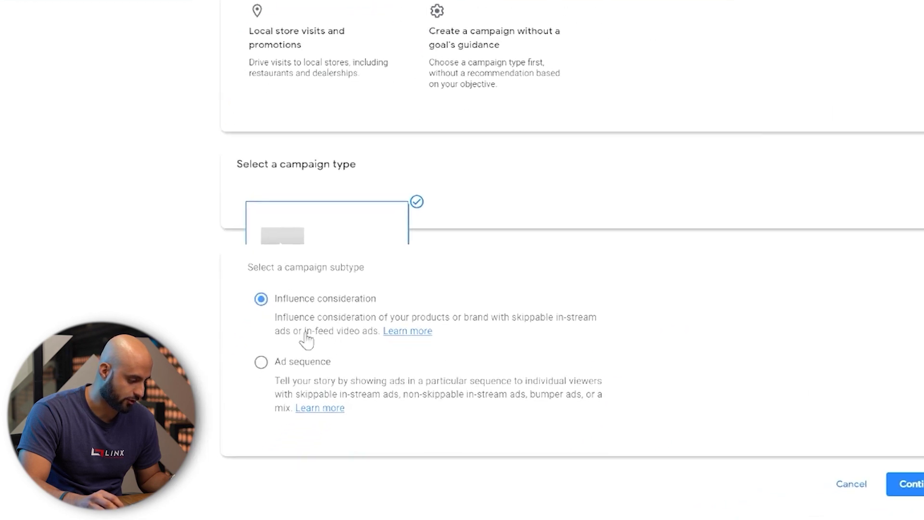
Step: Select Ad sequence as the campaign subtype and continue to the campaign settings
scroll(393, 313, "down", 1)
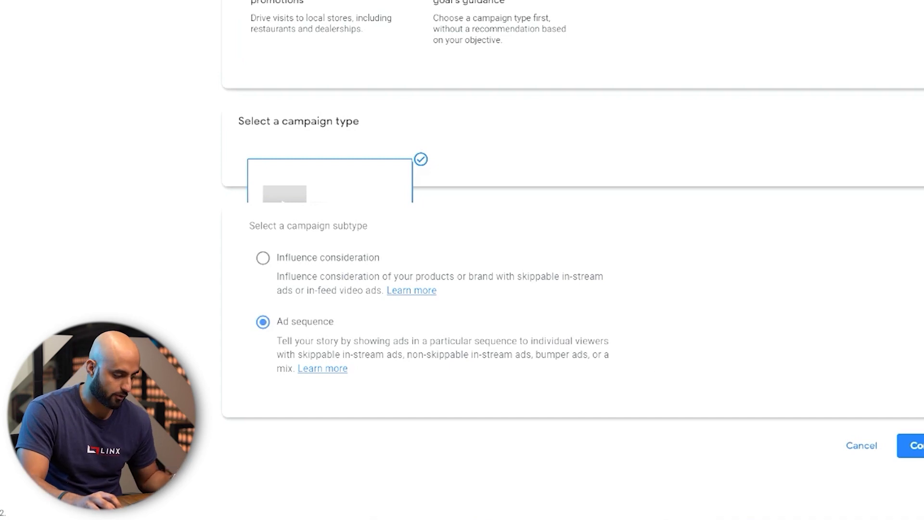
left_click_drag(293, 341, 594, 374)
left_click(854, 343)
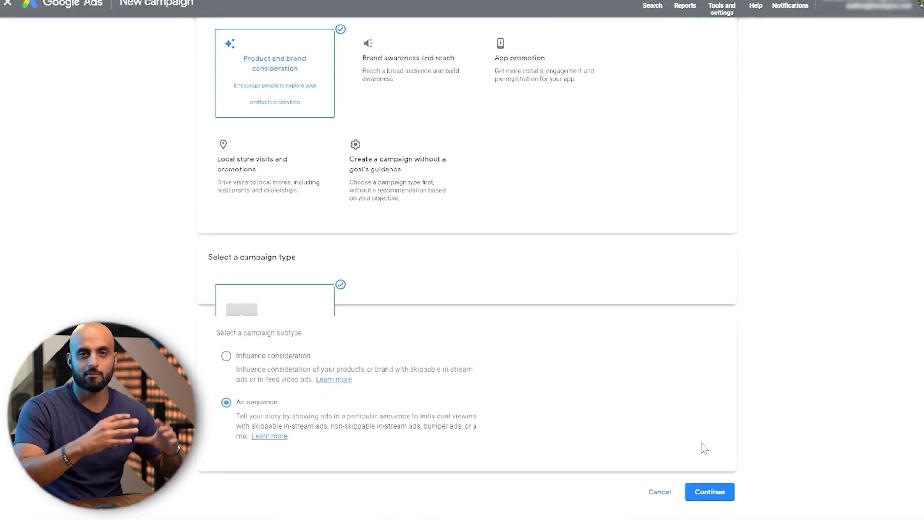
left_click(696, 496)
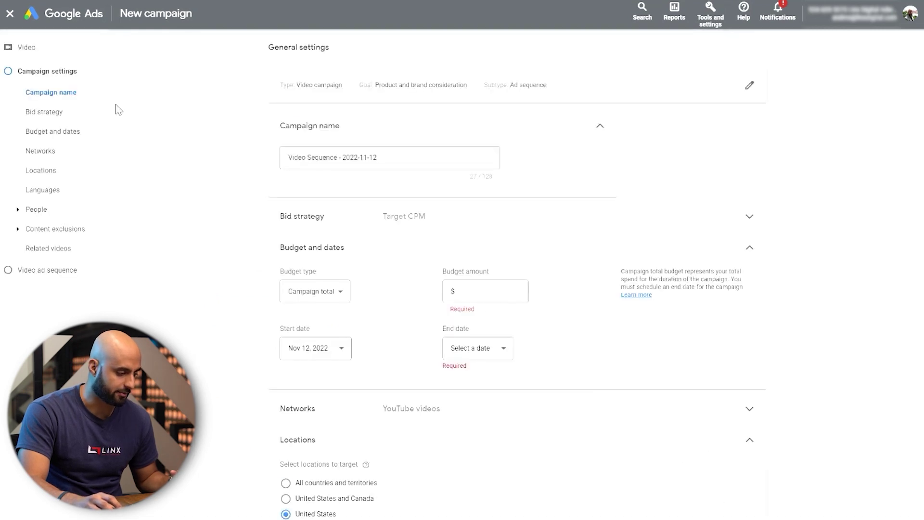
Step: Rename the campaign as "[TEST] 11/12/22 - COLD - AdSequence - IM - AUDIENCE - US"
left_click_drag(377, 158, 259, 155)
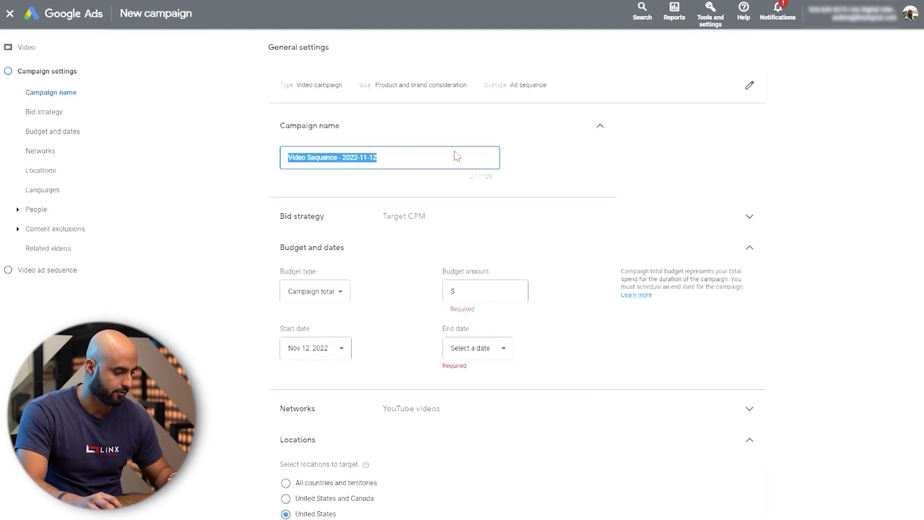
type("[TEST] 11/12/22 - COLD - AdSequence -")
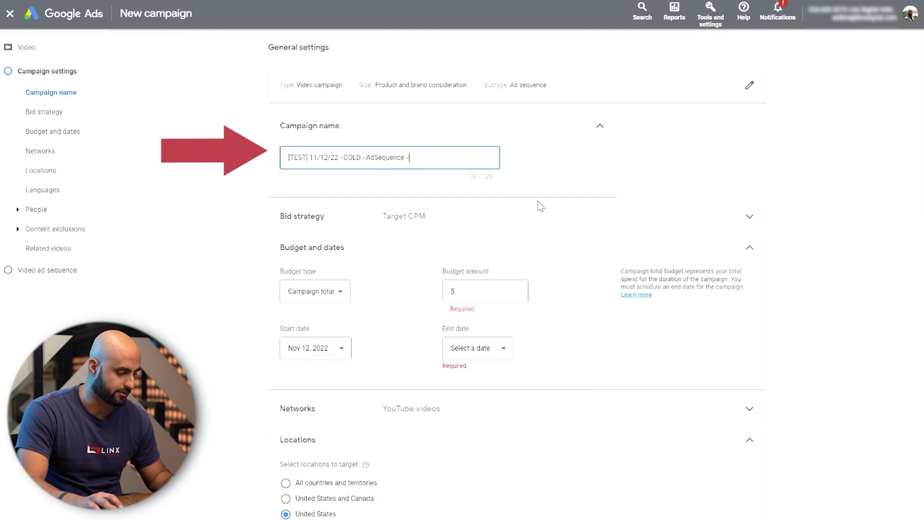
type("IM - ")
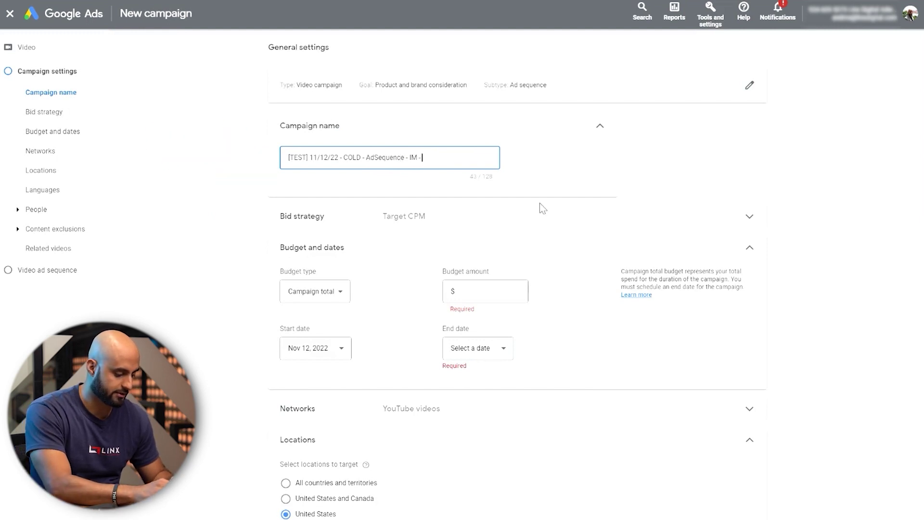
type("AUDIENCE - US")
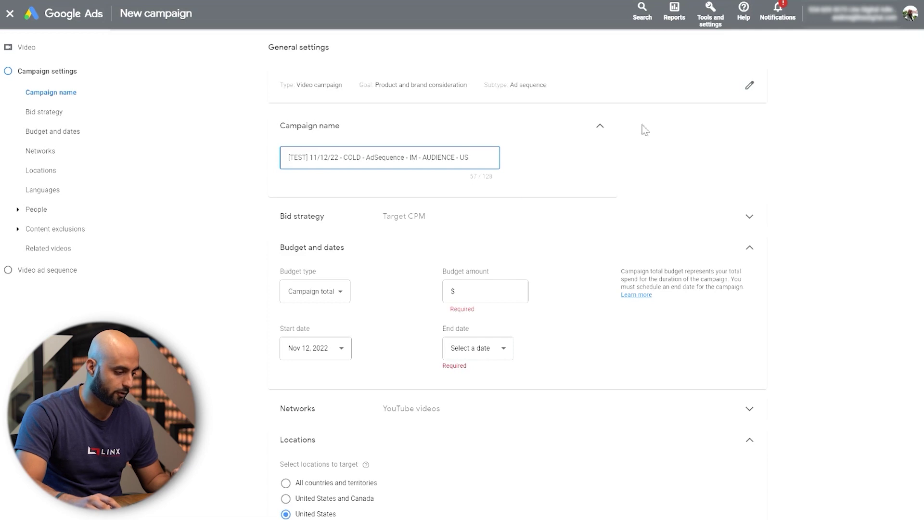
Step: Try Maximum CPV as the bid strategy, switch back to Target CPM and read its description
left_click(749, 217)
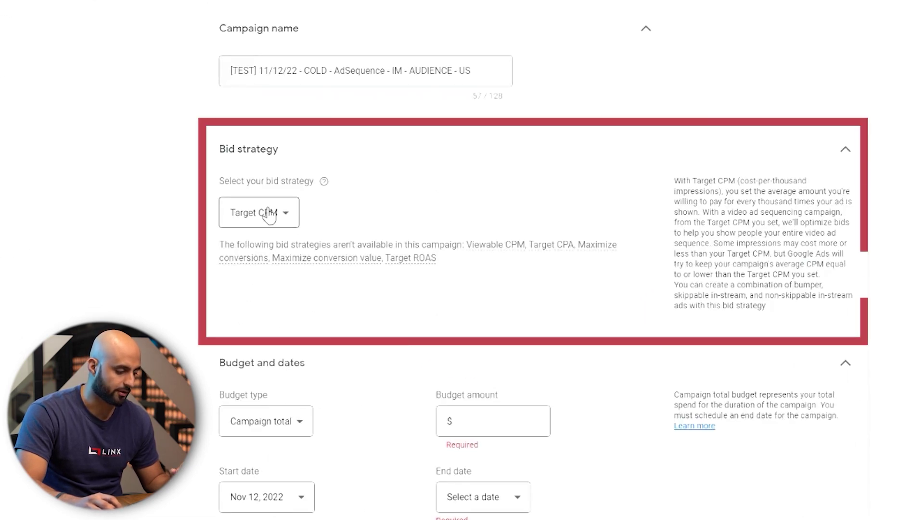
left_click(282, 215)
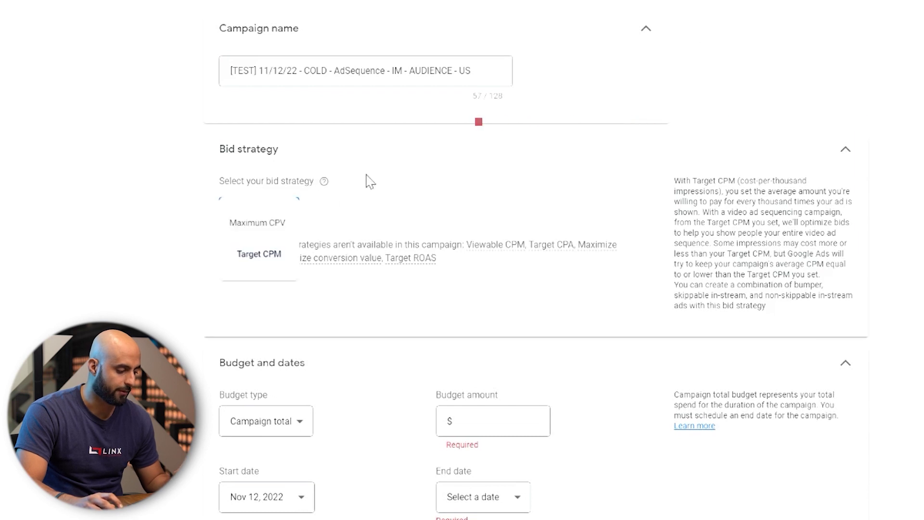
left_click(285, 221)
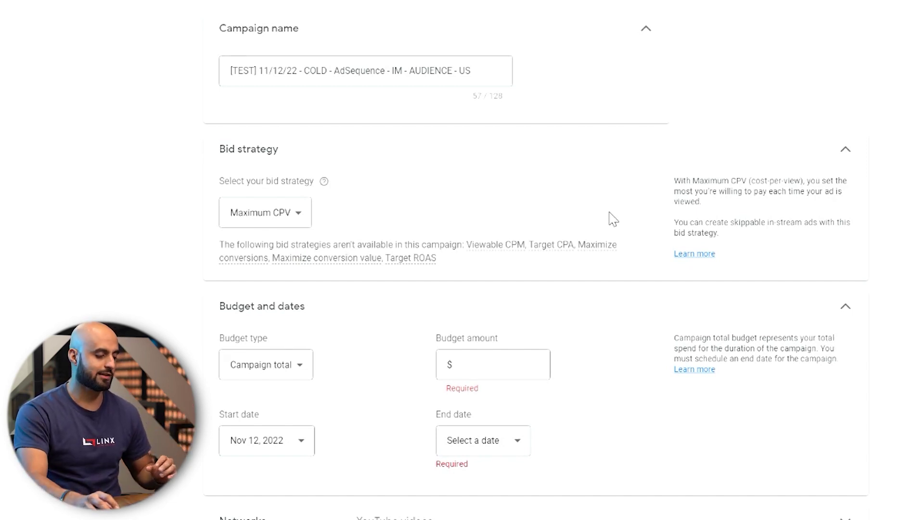
left_click(299, 219)
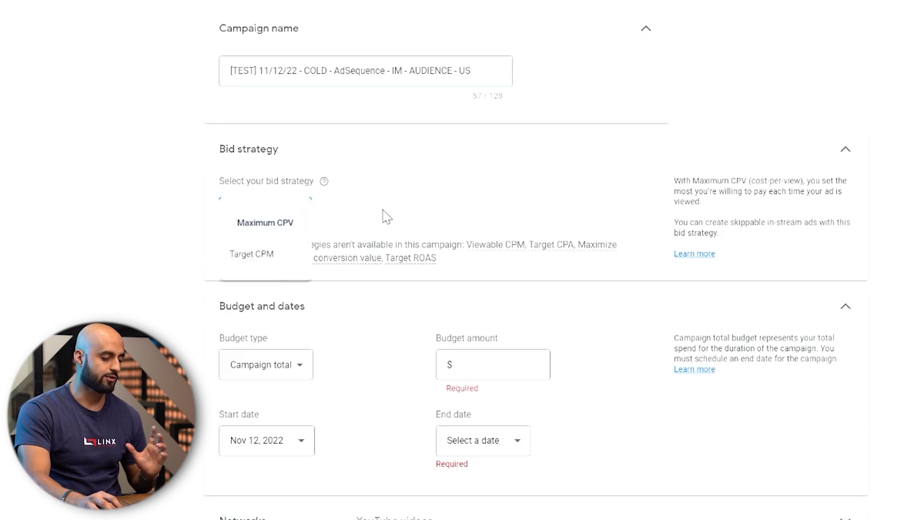
left_click(277, 270)
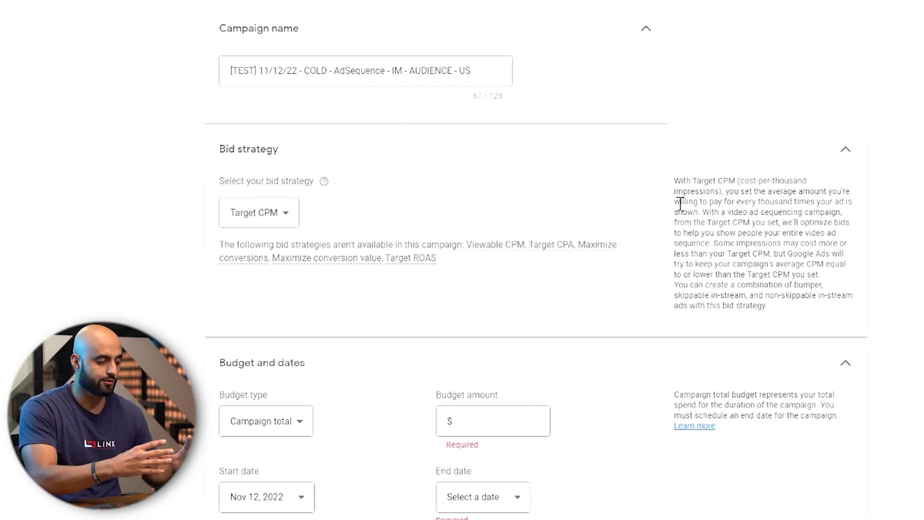
left_click_drag(783, 224, 742, 264)
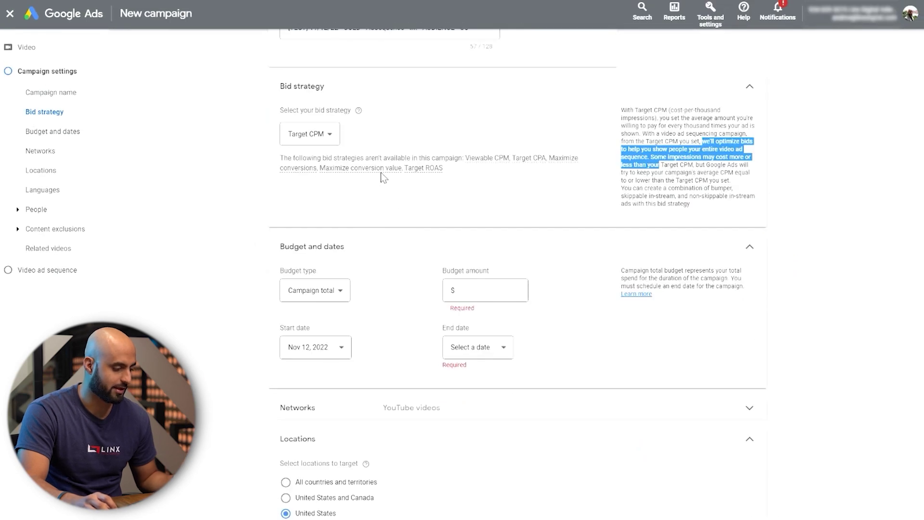
Step: Set the campaign budget type to Daily with an amount of $30.00
scroll(508, 252, "down", 1)
left_click(315, 225)
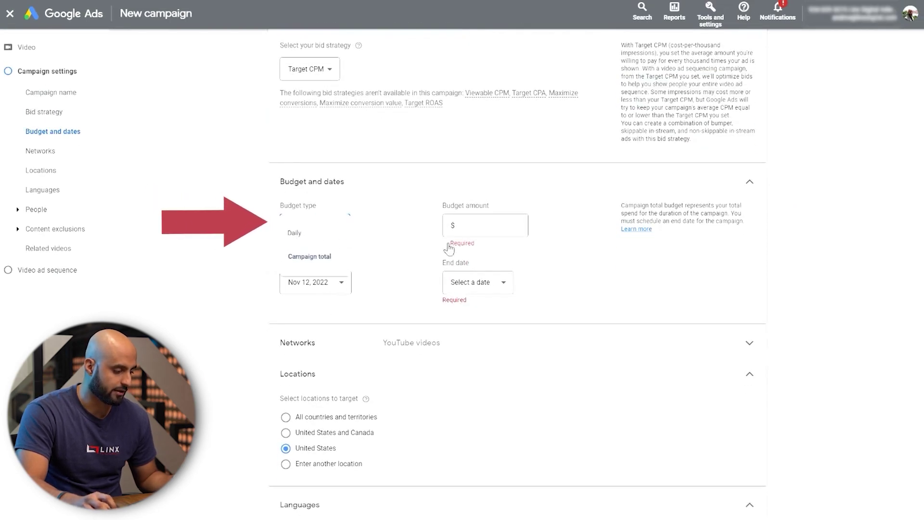
left_click(295, 233)
left_click(484, 229)
type("30.00")
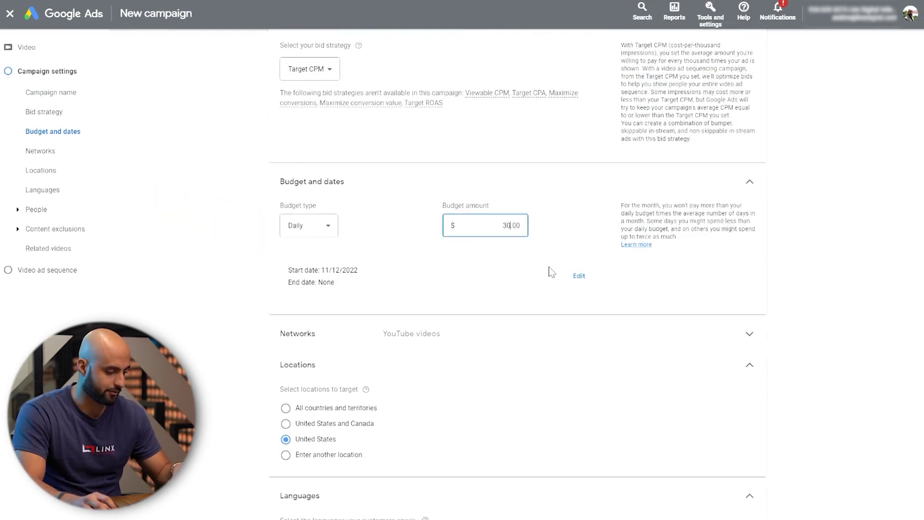
left_click(548, 239)
Step: Expand the network settings and examine where the ads can appear alongside the budget setup
left_click(345, 329)
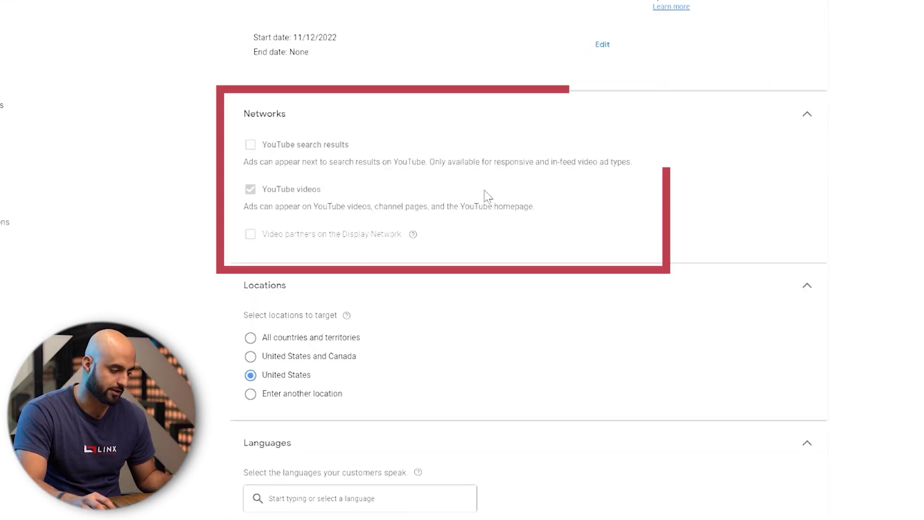
scroll(779, 182, "up", 3)
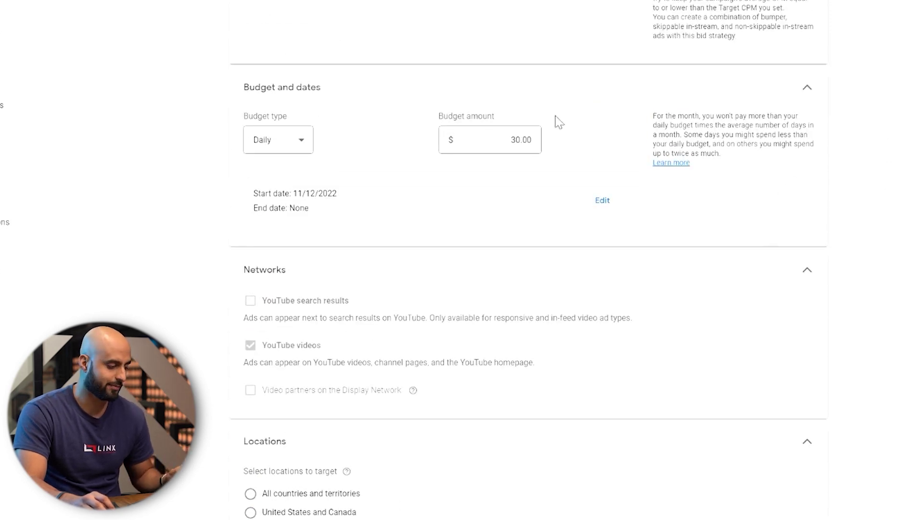
scroll(486, 139, "down", 2)
Step: Exclude the 18 - 24 age group from the campaign's demographic targeting
scroll(321, 205, "down", 10)
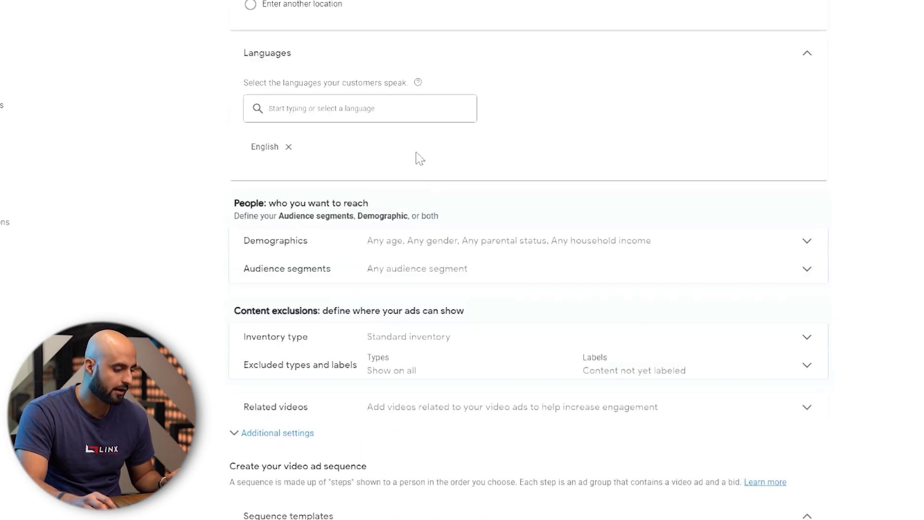
left_click(615, 253)
scroll(367, 189, "down", 3)
left_click(406, 174)
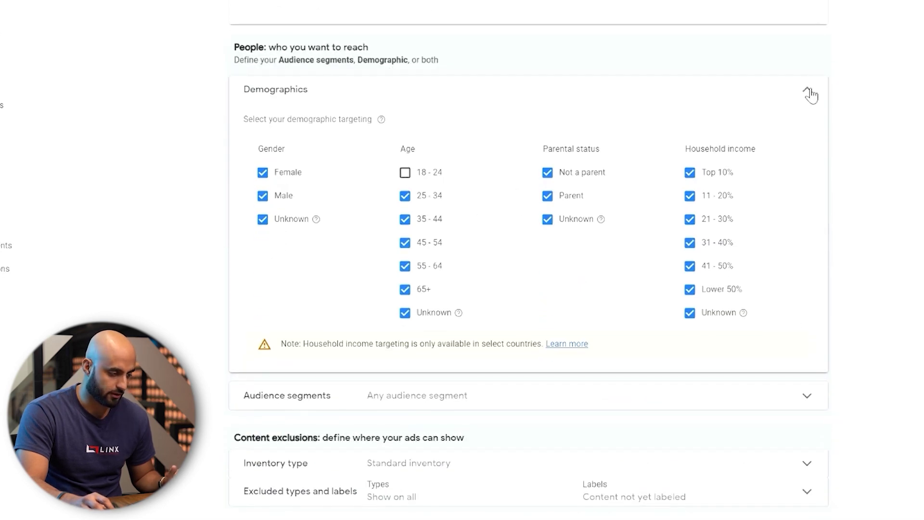
left_click(809, 91)
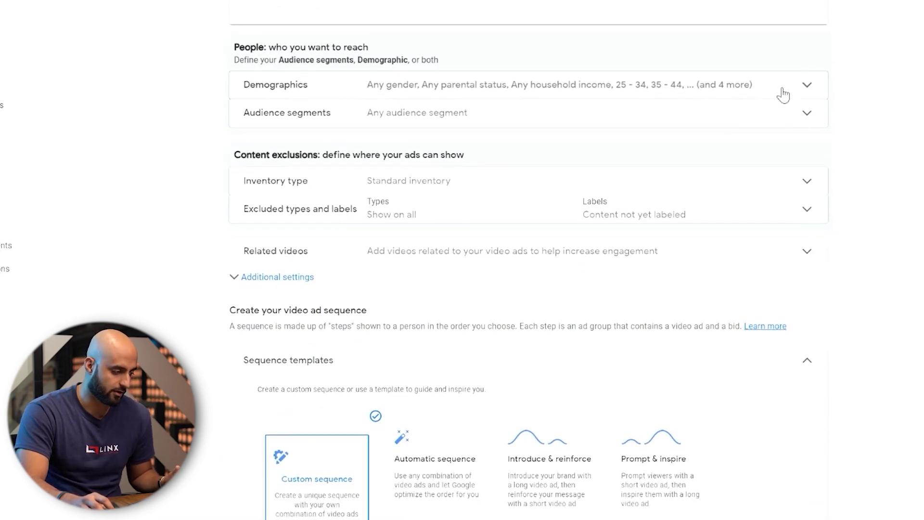
Step: Target the Business Services audience segment for the campaign
left_click(794, 116)
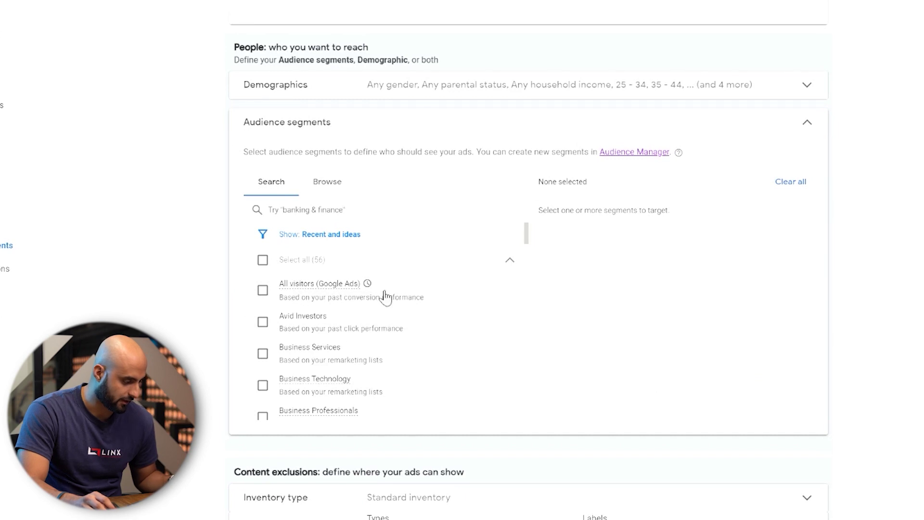
scroll(379, 319, "down", 2)
left_click(263, 275)
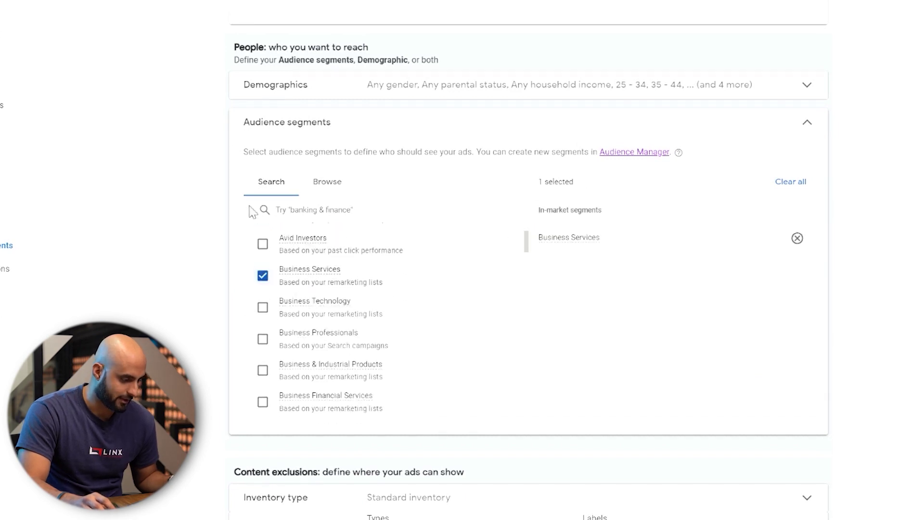
left_click(807, 126)
Step: Expand the additional settings and examine the frequency capping options for the sequence
scroll(677, 306, "down", 3)
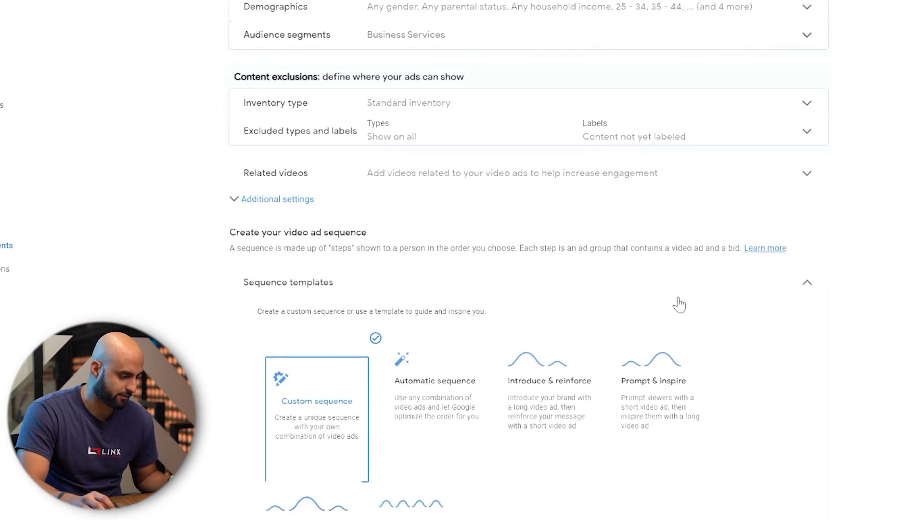
left_click(352, 119)
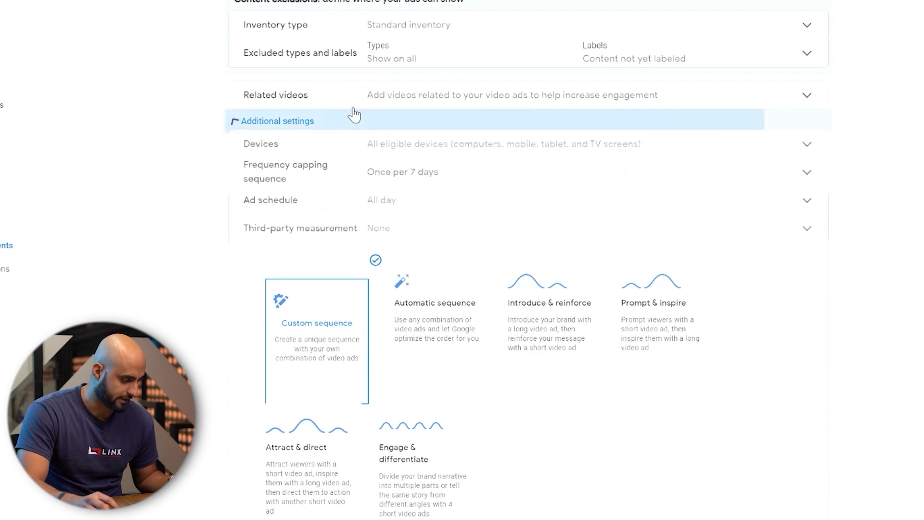
left_click(670, 177)
left_click_drag(499, 173, 466, 174)
left_click(467, 174)
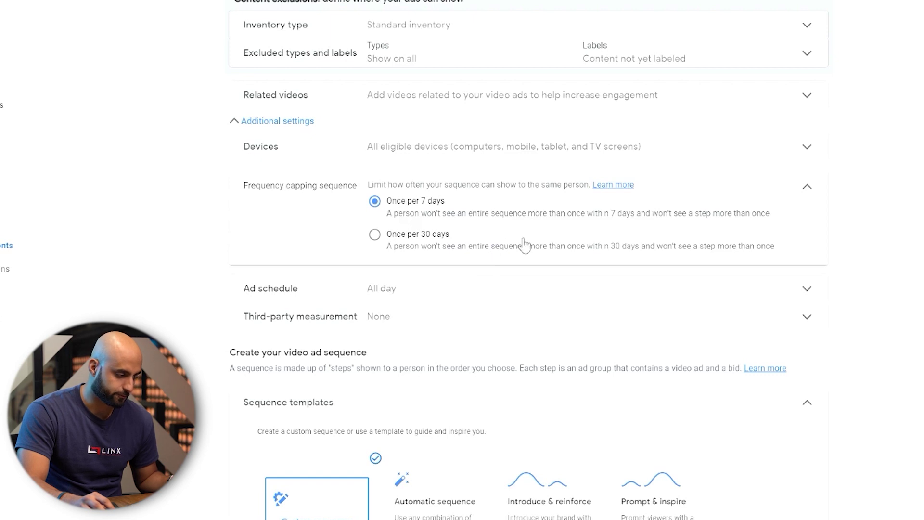
left_click_drag(385, 214, 639, 221)
left_click(636, 222)
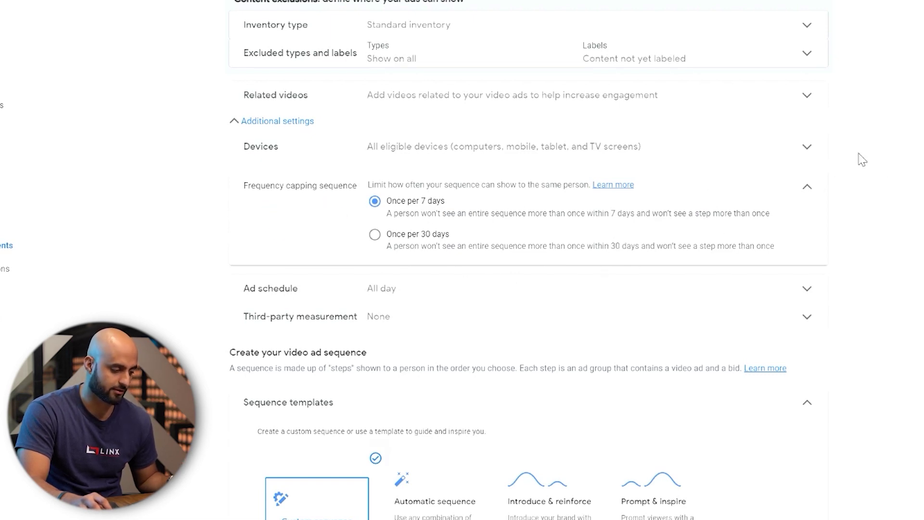
left_click(808, 188)
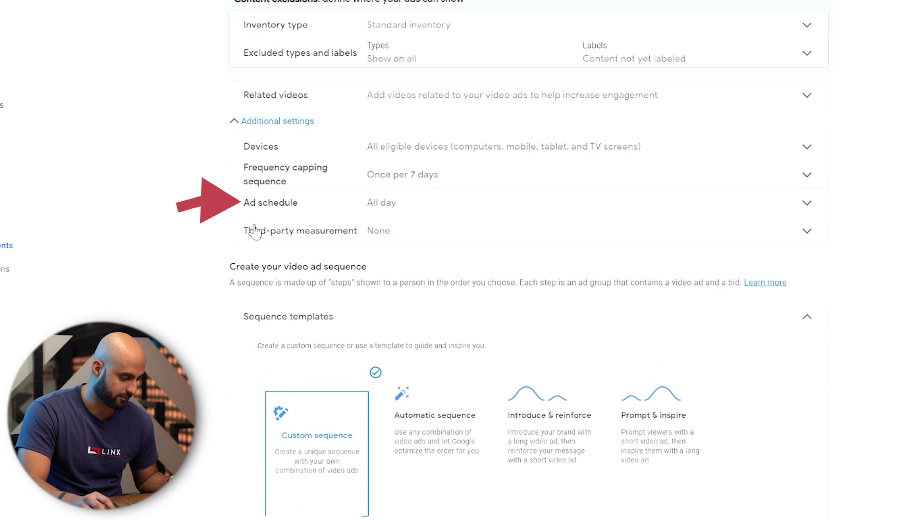
Step: Examine the available sequence templates, including the video recommendation for Automatic sequence
scroll(440, 207, "down", 3)
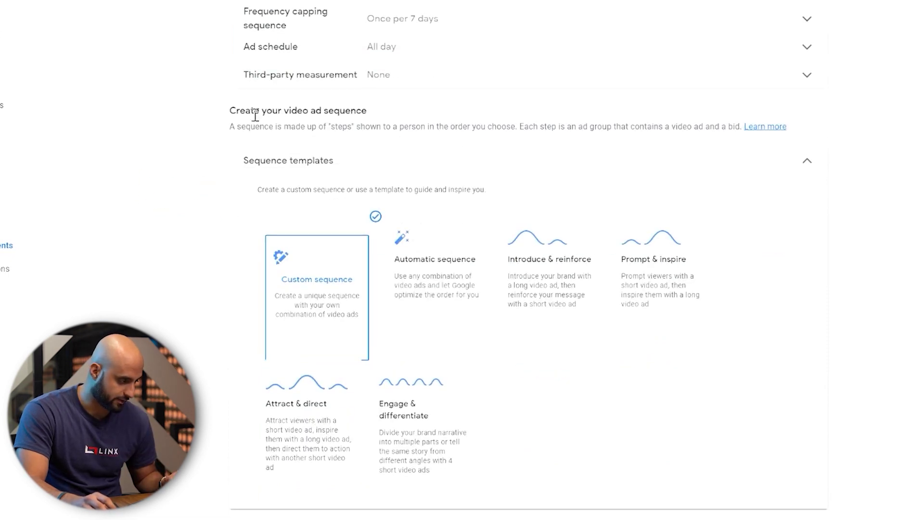
scroll(342, 108, "down", 2)
scroll(342, 108, "up", 1)
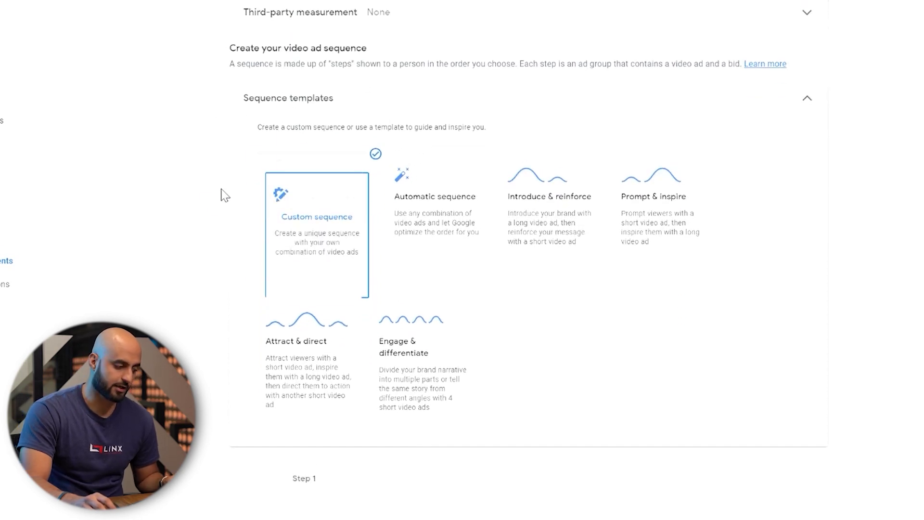
mouse_move(310, 227)
mouse_move(450, 248)
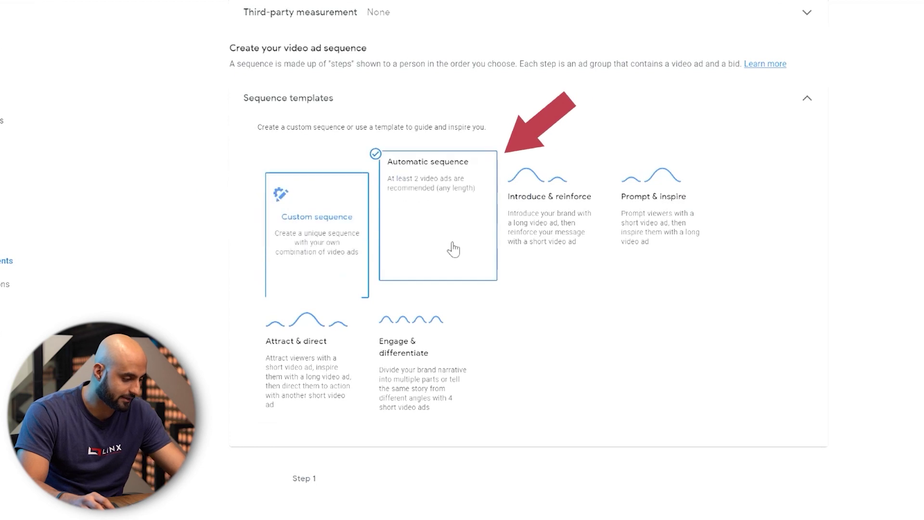
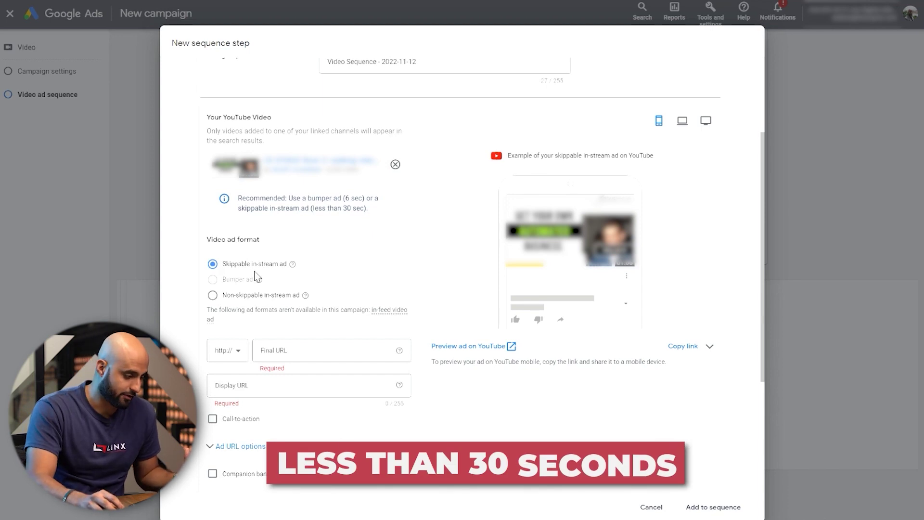
Step: Try the Non-skippable in-stream ad format for the sequence step's video, and switch back to Skippable in-stream ad
left_click(213, 295)
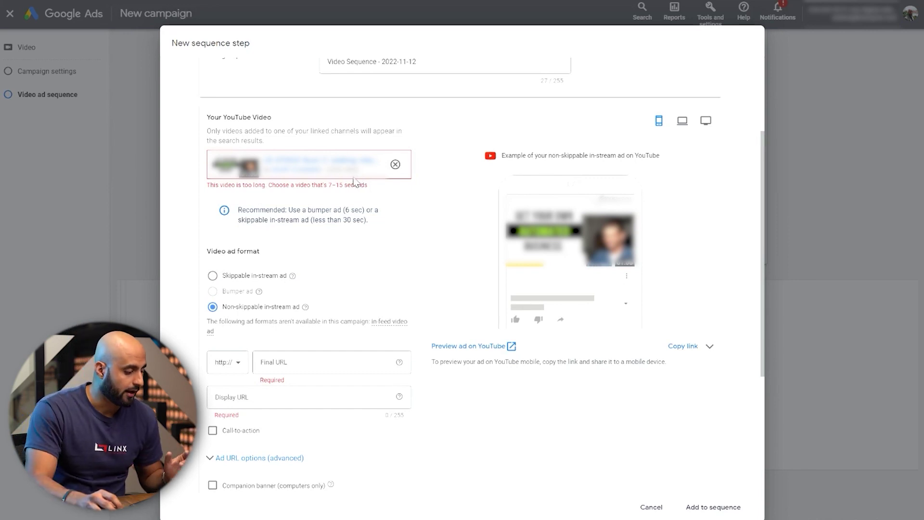
left_click(212, 276)
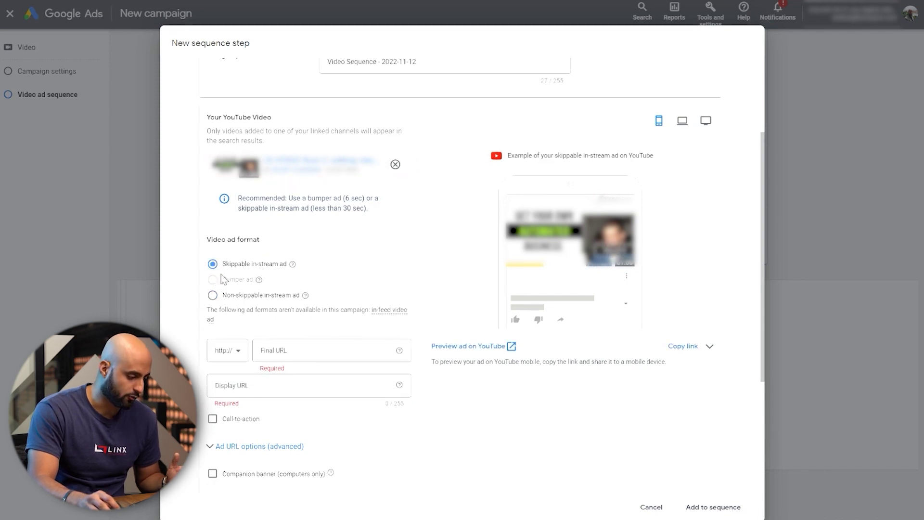
Step: Set both the final URL and the display URL of the sequence step's ad to google.com
scroll(419, 247, "down", 1)
left_click(300, 285)
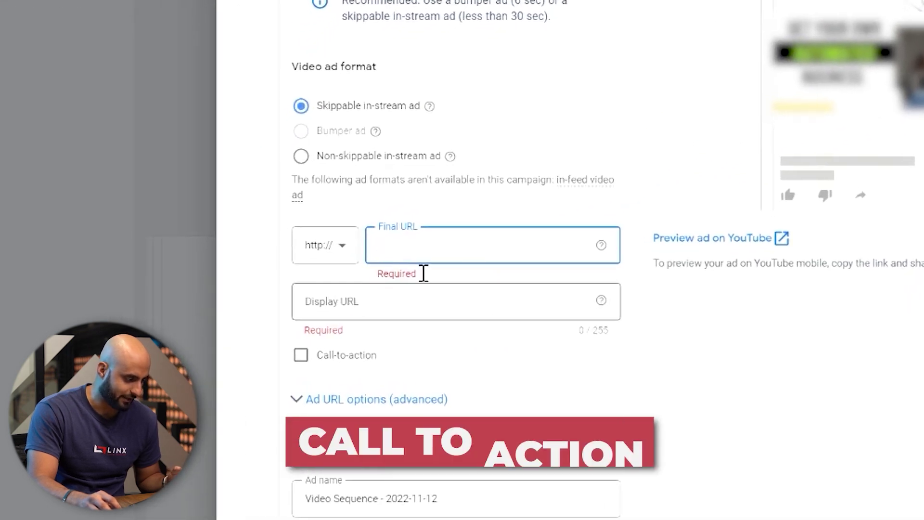
type("go")
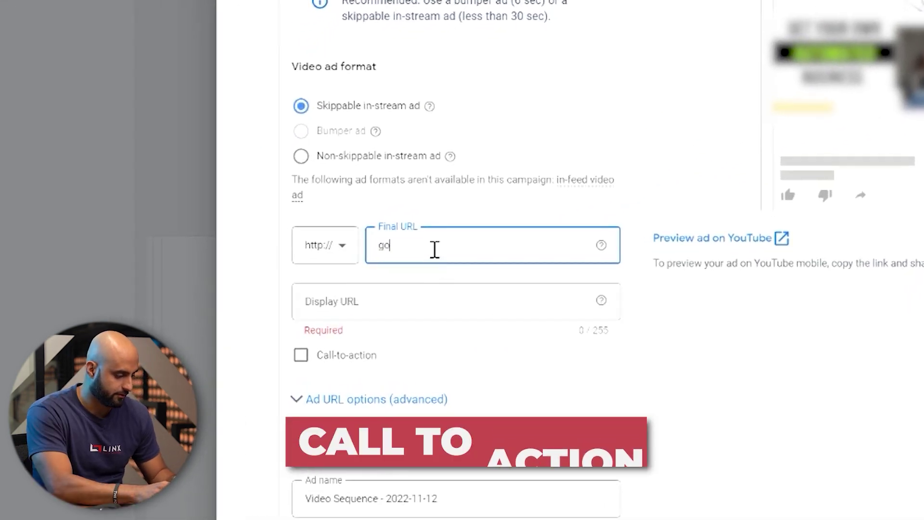
key("BackSpace")
key("BackSpace")
type("google.com")
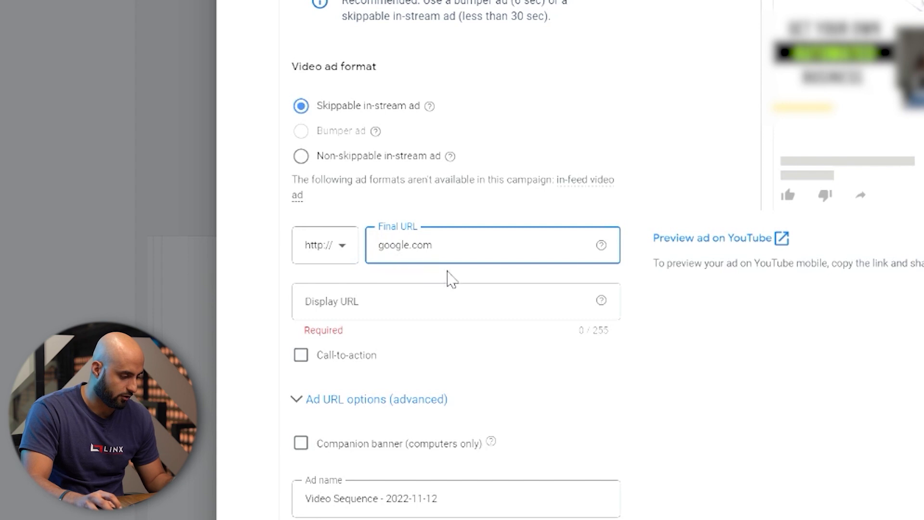
left_click(455, 308)
type("google.com")
left_click(487, 246)
Step: Enable the ad's call-to-action with the text "Learn more", leaving the headline empty
scroll(417, 233, "down", 3)
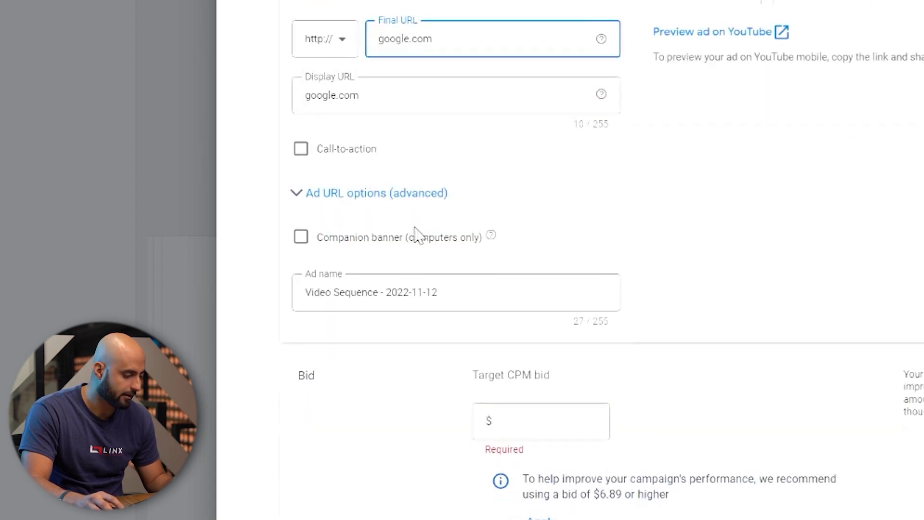
left_click(301, 150)
left_click(384, 196)
left_click(347, 248)
left_click(394, 254)
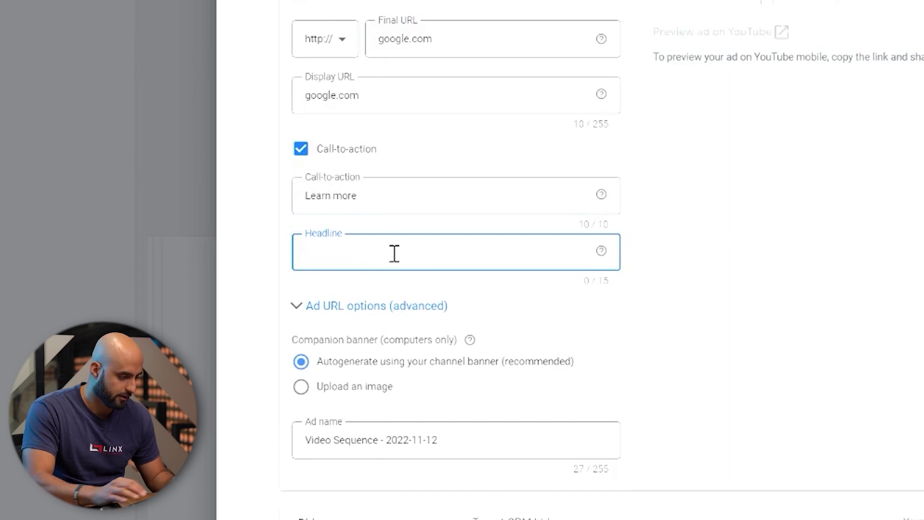
Step: Set the step's target CPM bid to $7.00 and add the step to the sequence
scroll(395, 254, "down", 3)
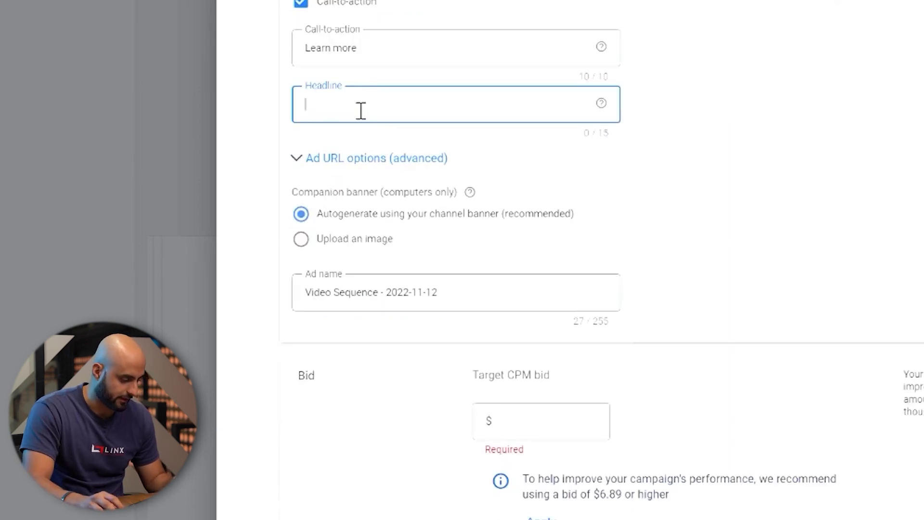
left_click(555, 421)
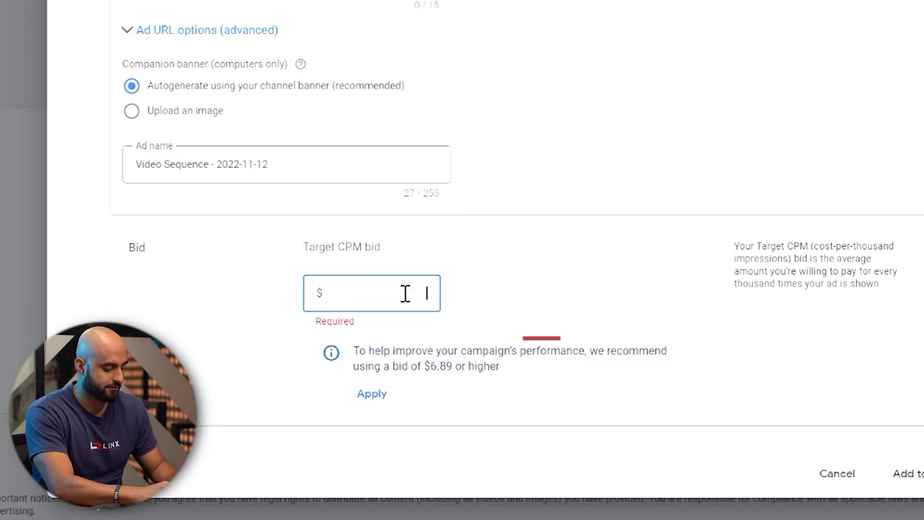
type("0")
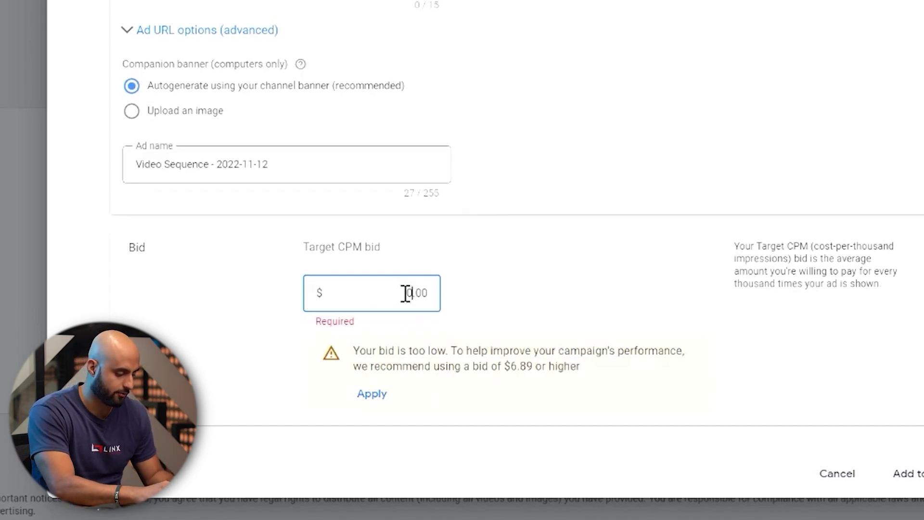
type("7")
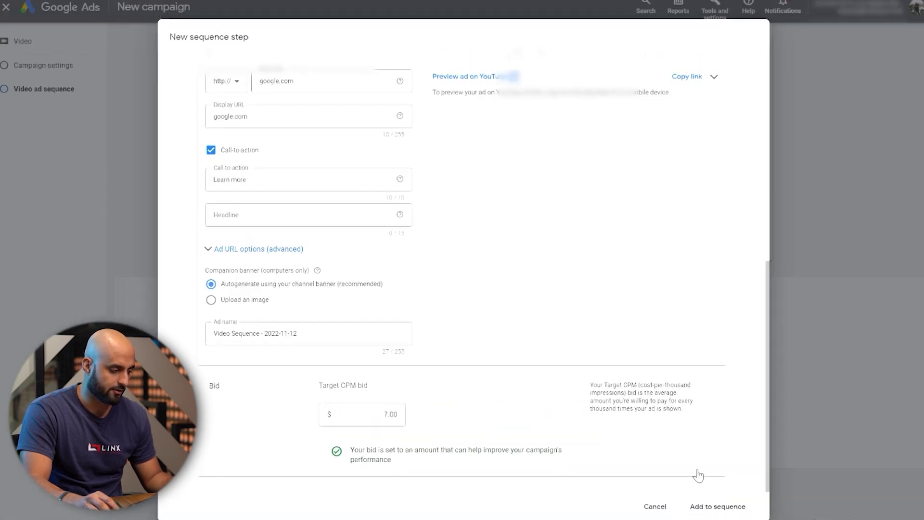
scroll(620, 277, "up", 5)
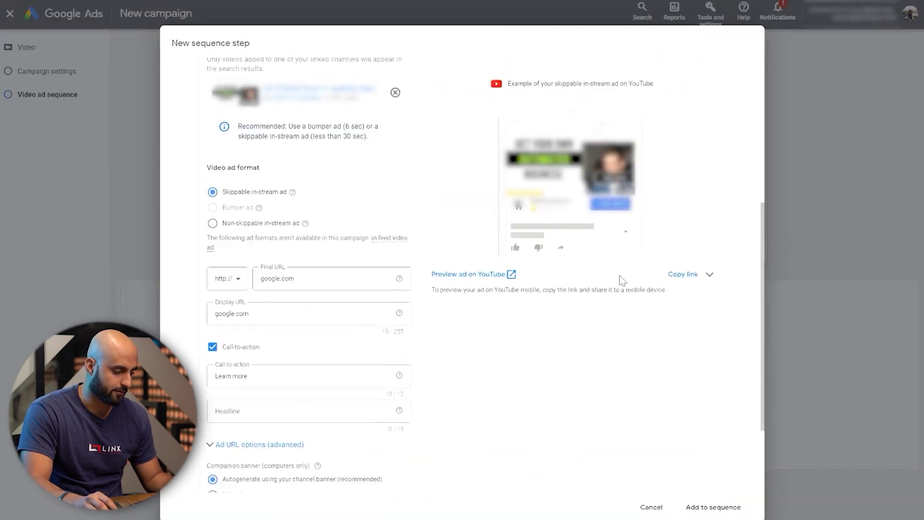
left_click(714, 507)
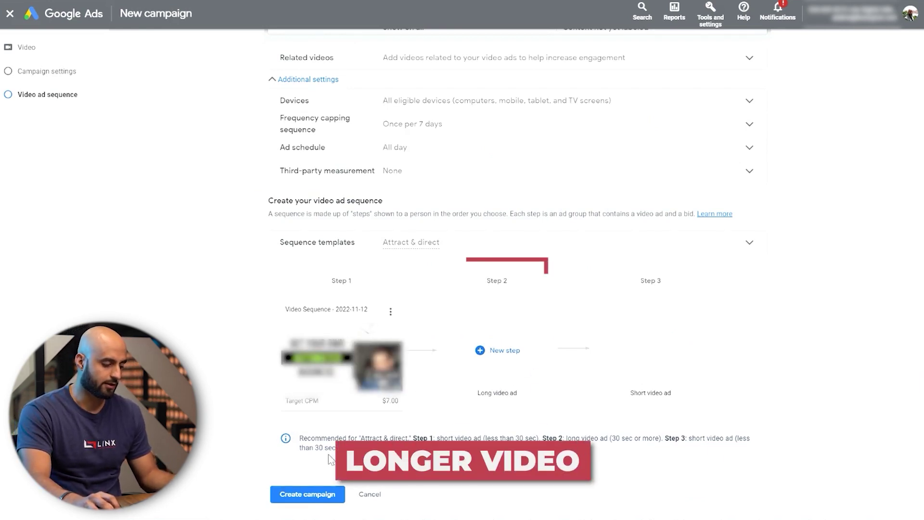
Step: Start a second sequence step and load the copied YouTube video into it
left_click(505, 351)
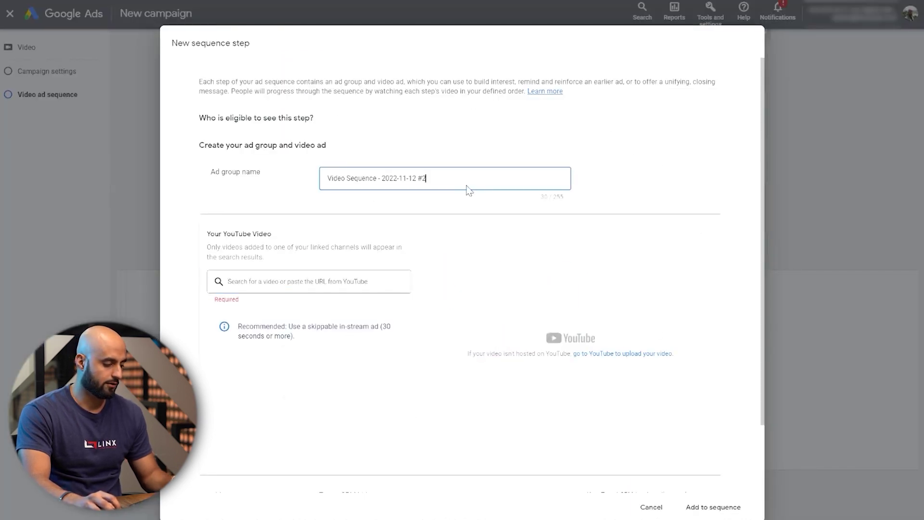
left_click(295, 281)
key("ctrl+v")
left_click(309, 304)
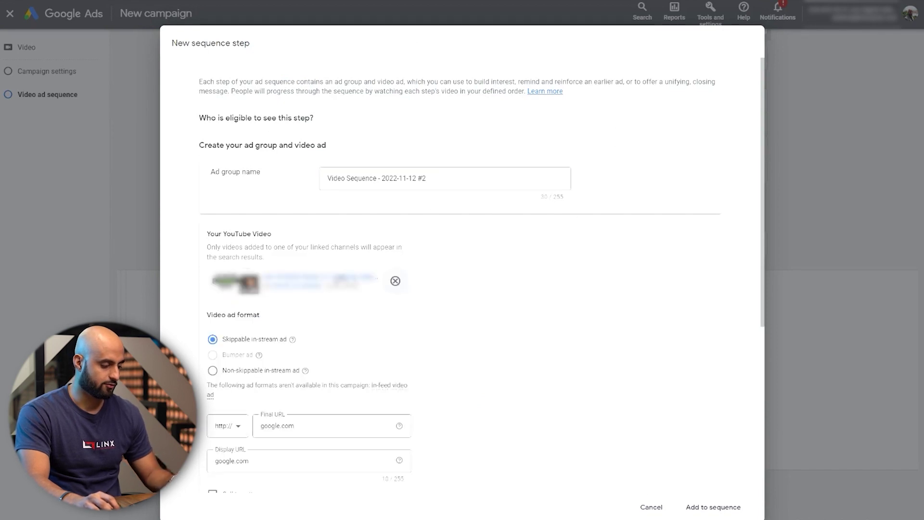
scroll(440, 319, "down", 4)
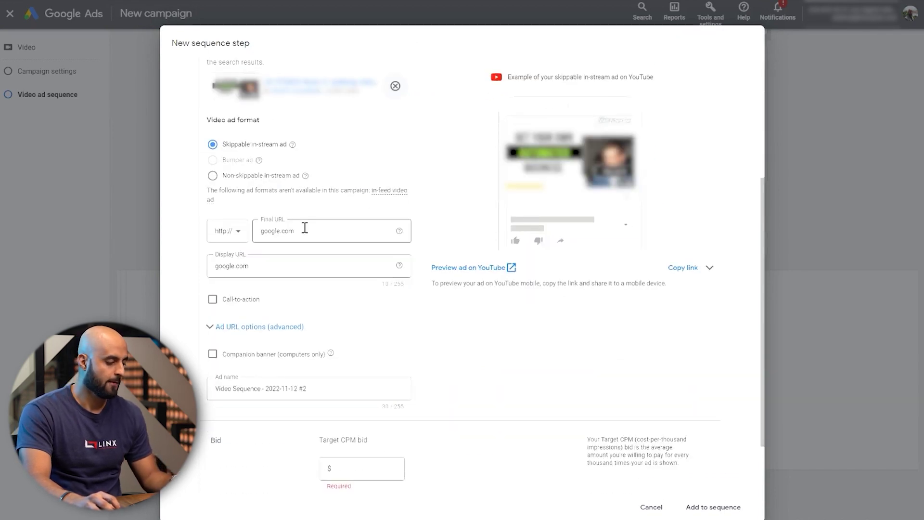
left_click(328, 233)
scroll(318, 250, "down", 2)
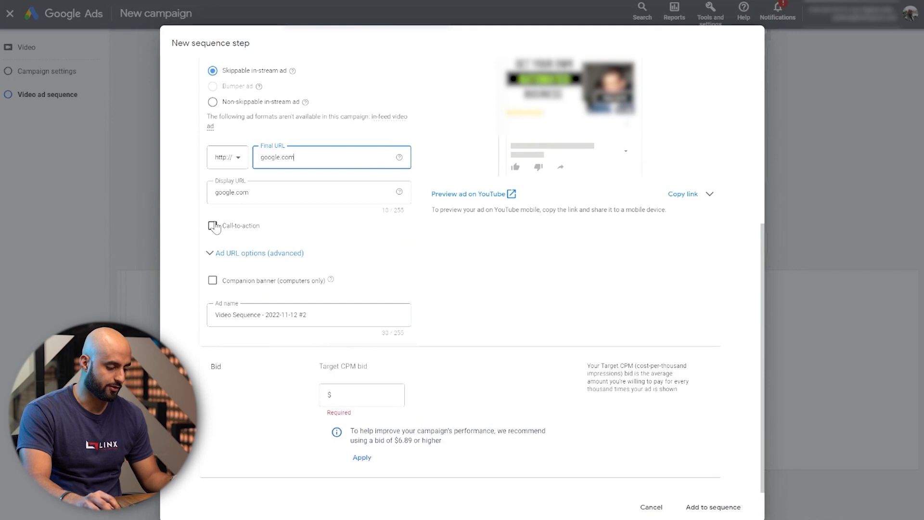
Step: Try enabling the call-to-action for the second step's ad, and discard the new step's changes
left_click(212, 226)
scroll(765, 367, "down", 2)
scroll(717, 458, "up", 3)
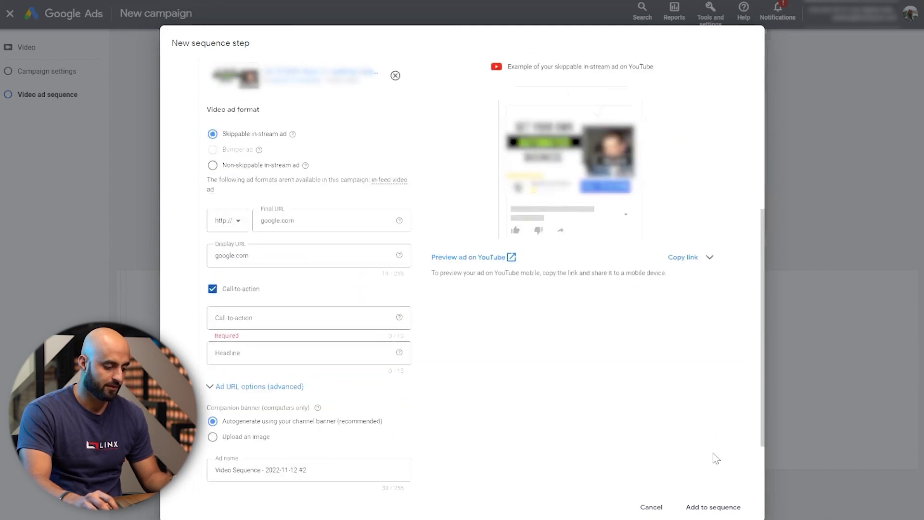
scroll(716, 458, "up", 1)
left_click(653, 508)
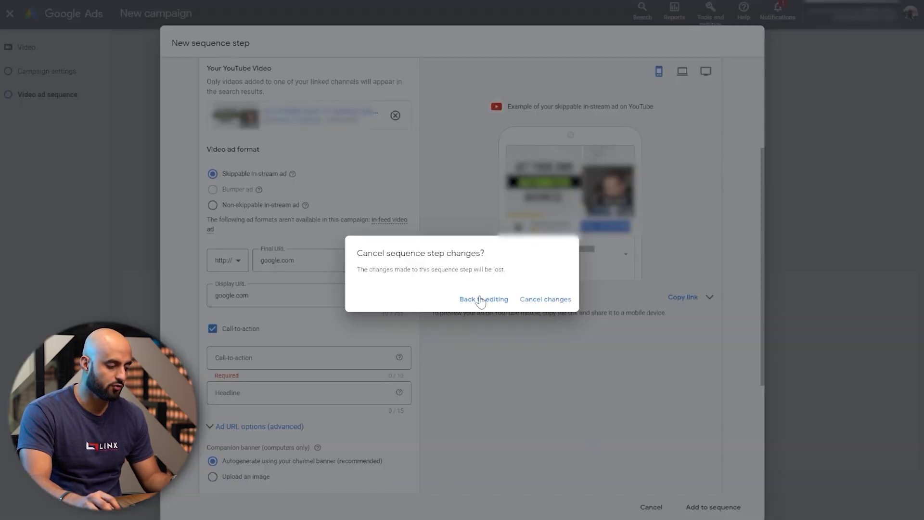
left_click(537, 304)
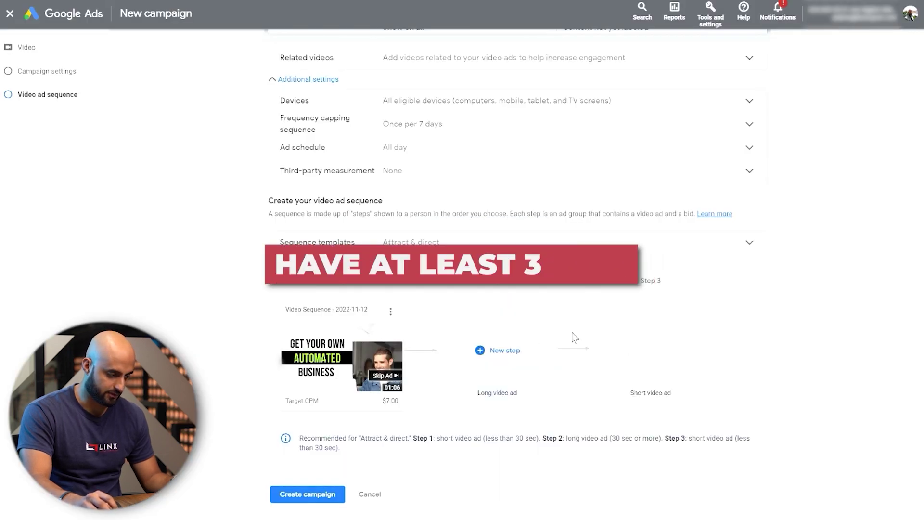
Step: Change the sequence template to Custom sequence
left_click(625, 247)
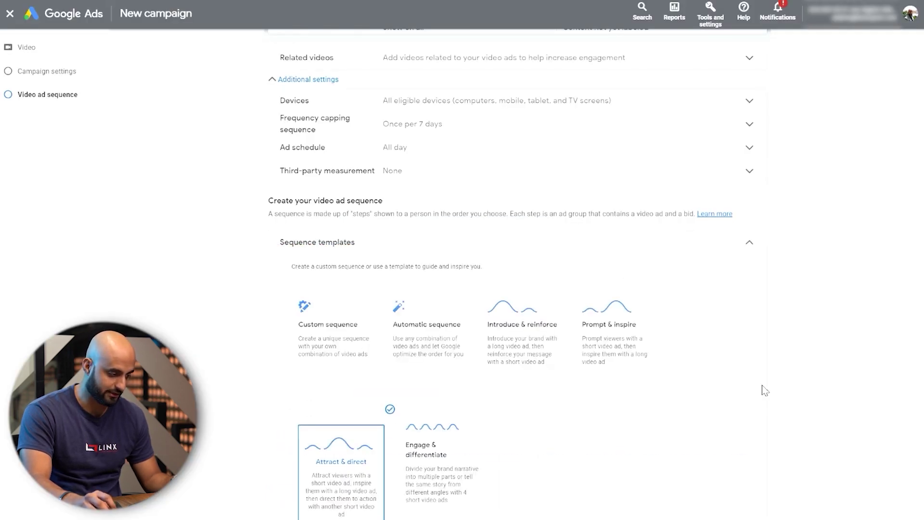
scroll(623, 386, "down", 6)
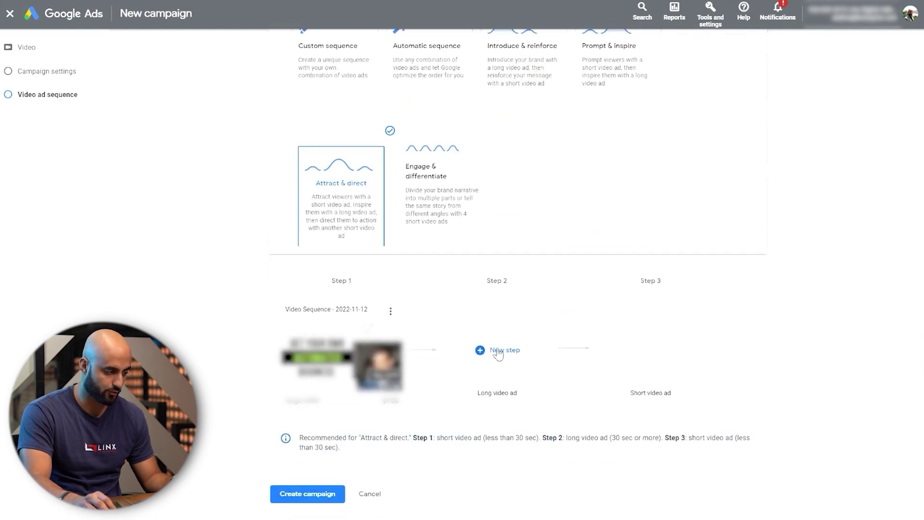
scroll(529, 269, "up", 1)
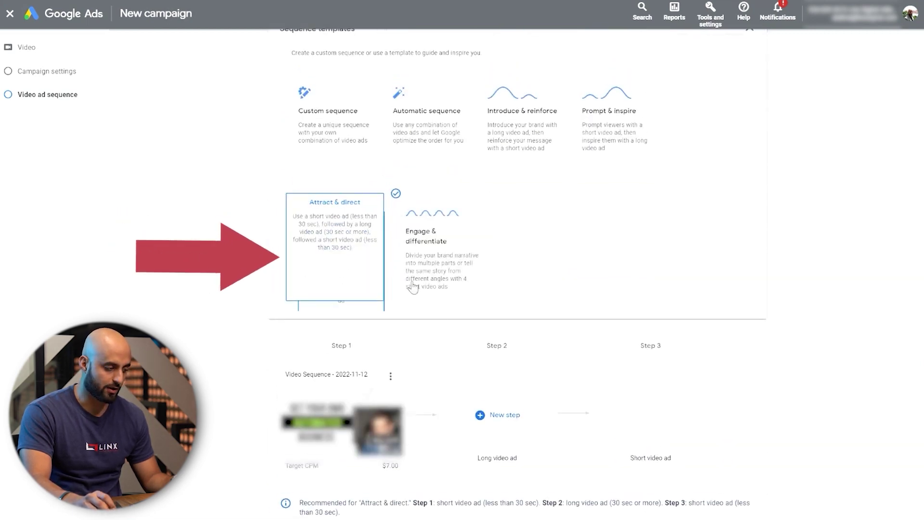
left_click(340, 149)
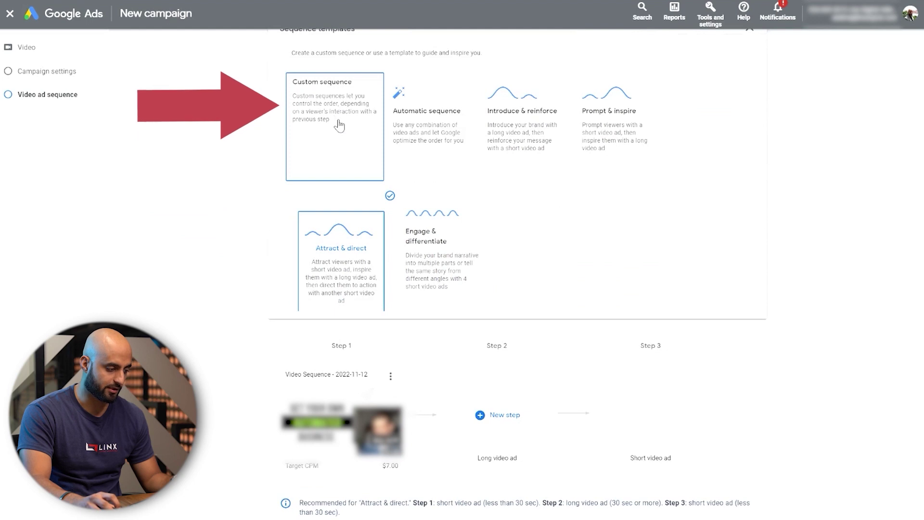
Step: Start a second step in the custom sequence and try the Impression, View and Skip step transitions, ending on View
left_click(508, 420)
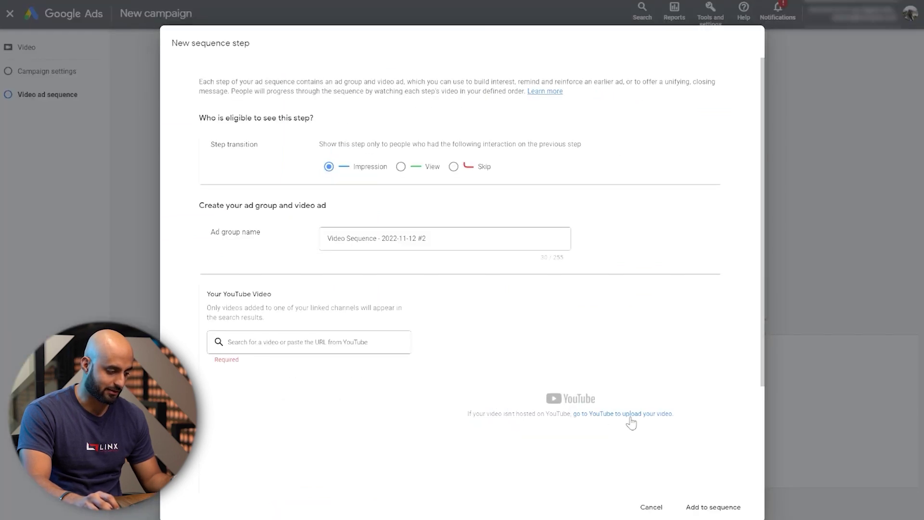
left_click(329, 167)
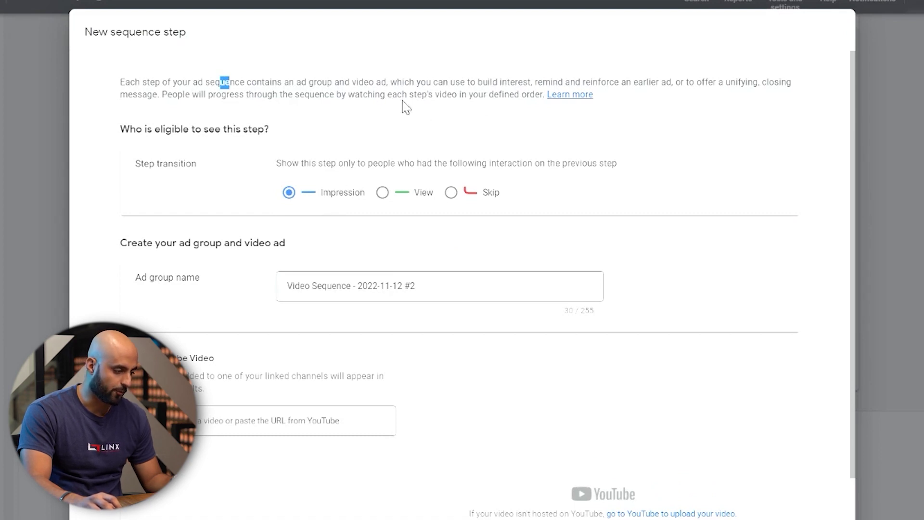
left_click(463, 97)
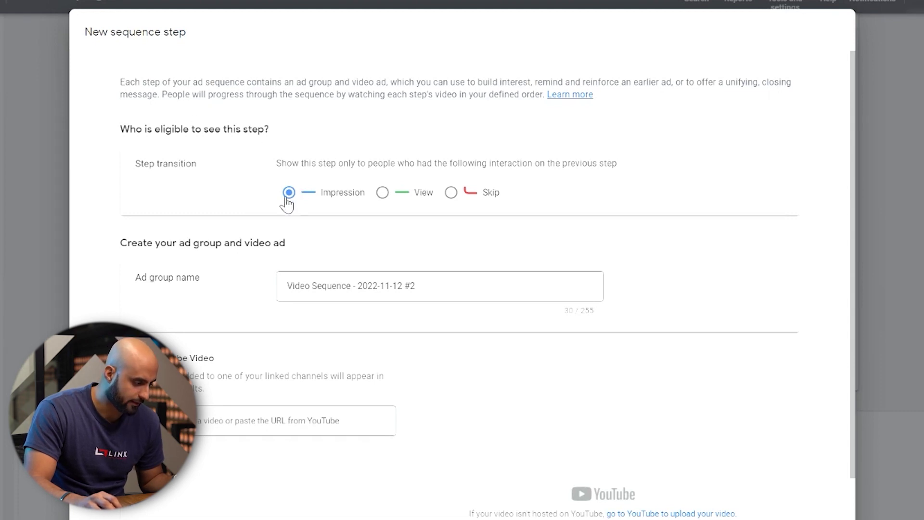
left_click(474, 298)
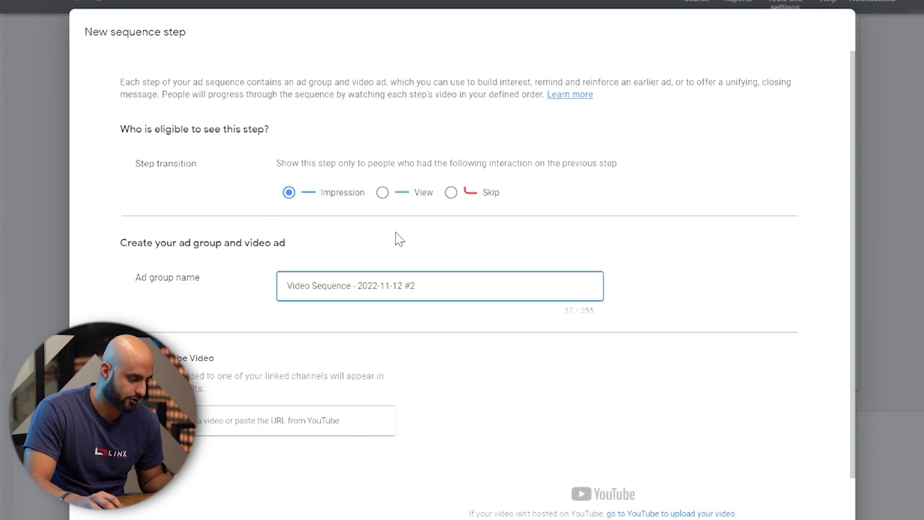
left_click(305, 201)
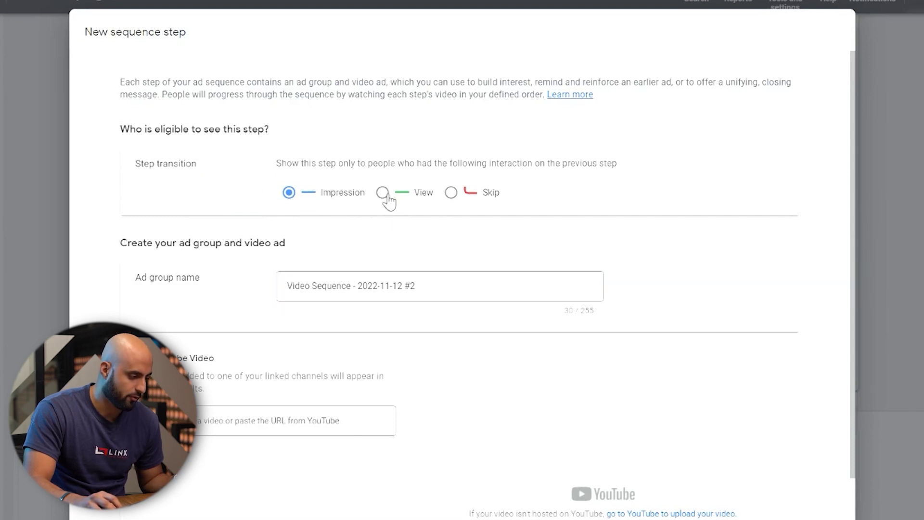
left_click(387, 196)
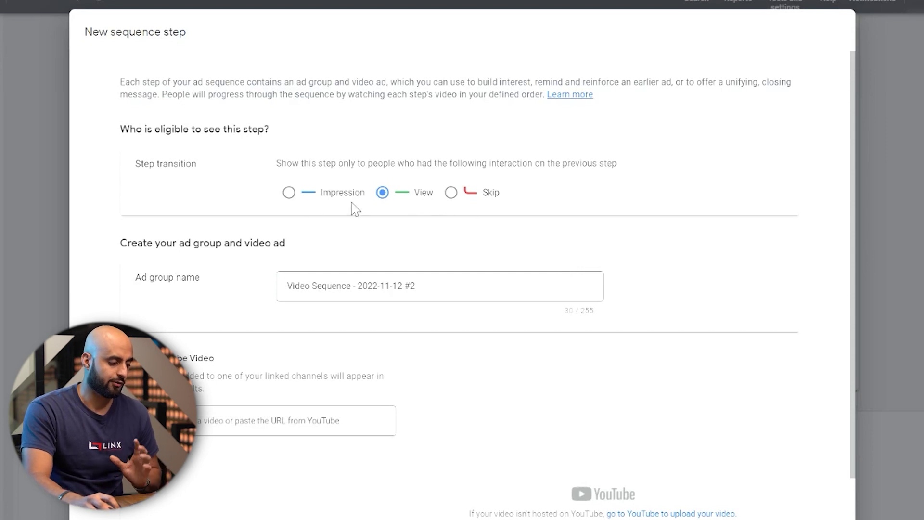
left_click(452, 195)
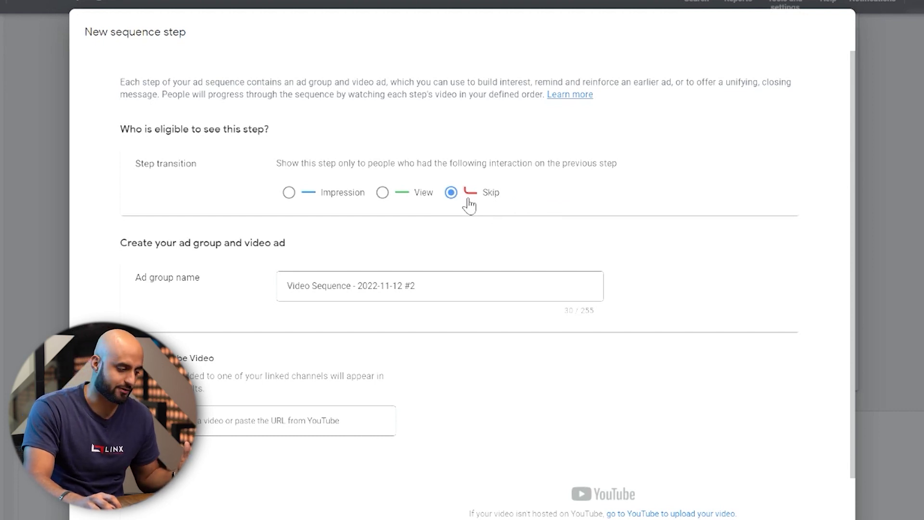
left_click(290, 193)
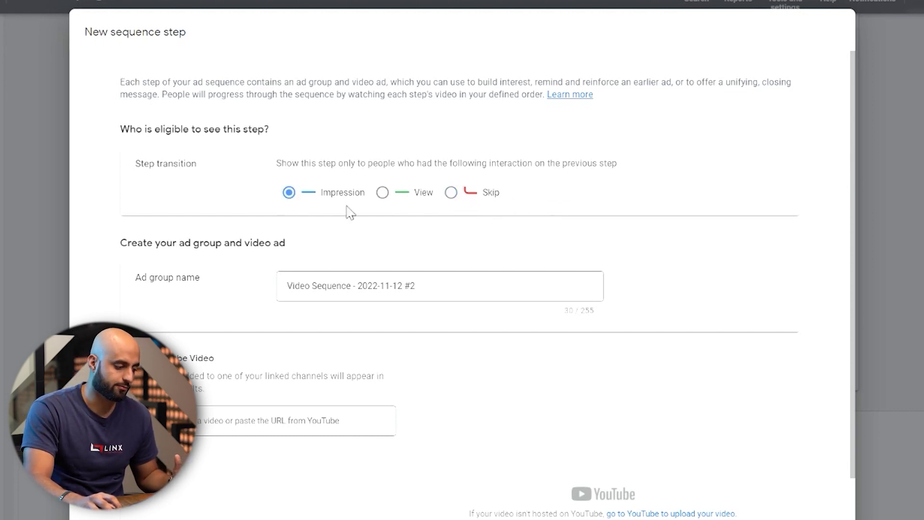
left_click(383, 194)
left_click(437, 288)
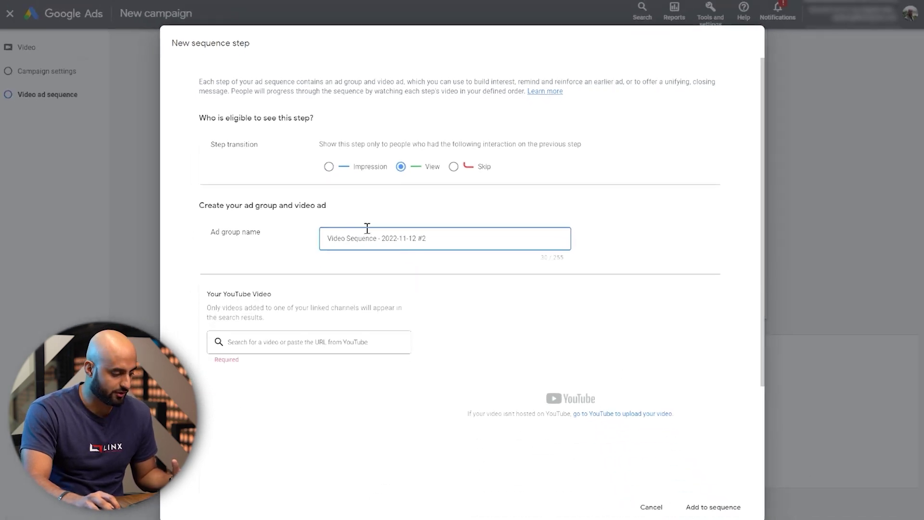
Step: Load the copied YouTube video into the View-based second step, review its ad settings, and discard the step
left_click(306, 344)
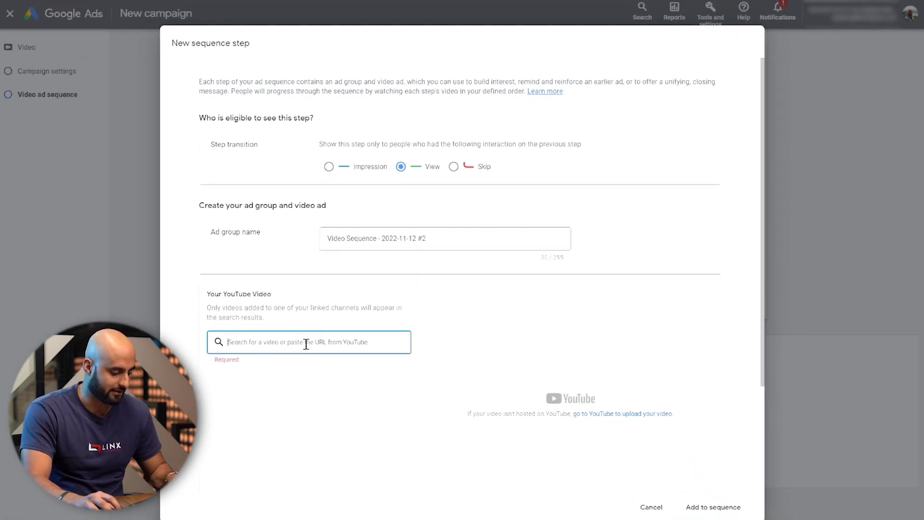
key("ctrl+v")
scroll(344, 326, "down", 6)
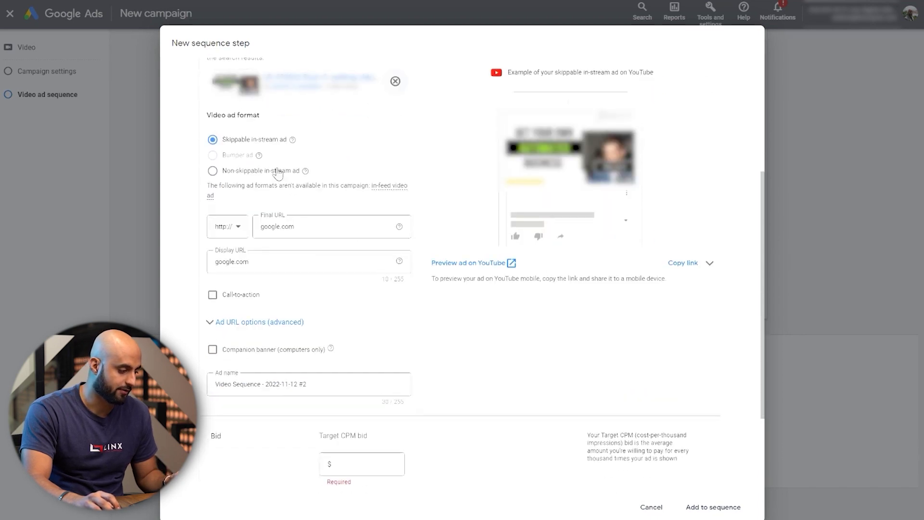
scroll(385, 364, "up", 3)
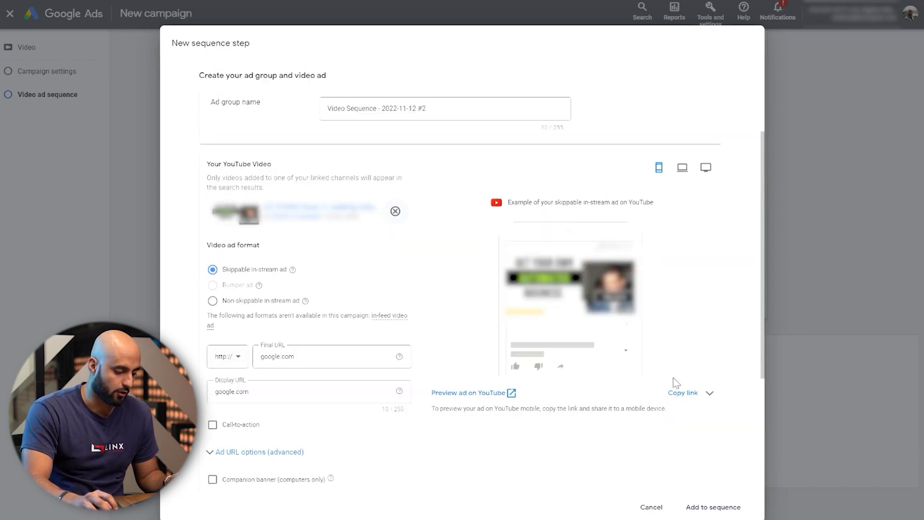
left_click(651, 507)
left_click(539, 299)
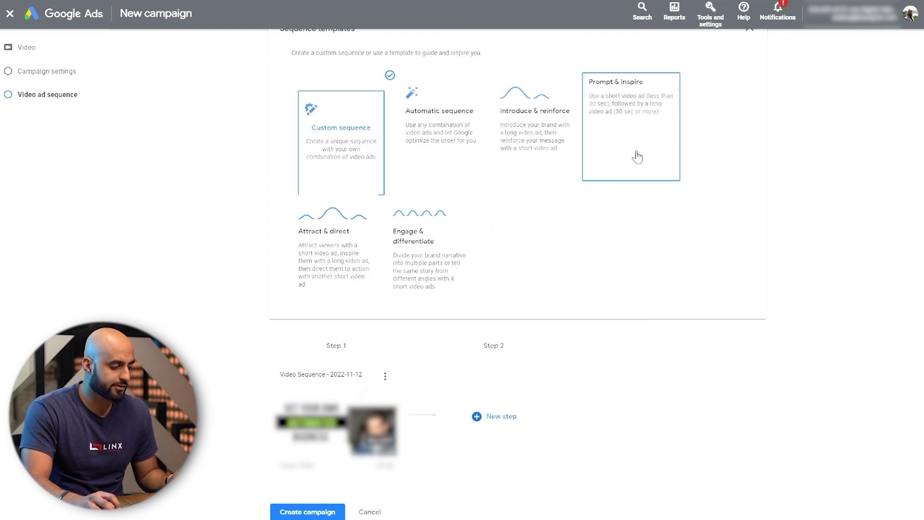
Step: Change the sequence template to Engage & differentiate and review its layout from Step 1 to Step 4
left_click(440, 247)
scroll(502, 227, "down", 2)
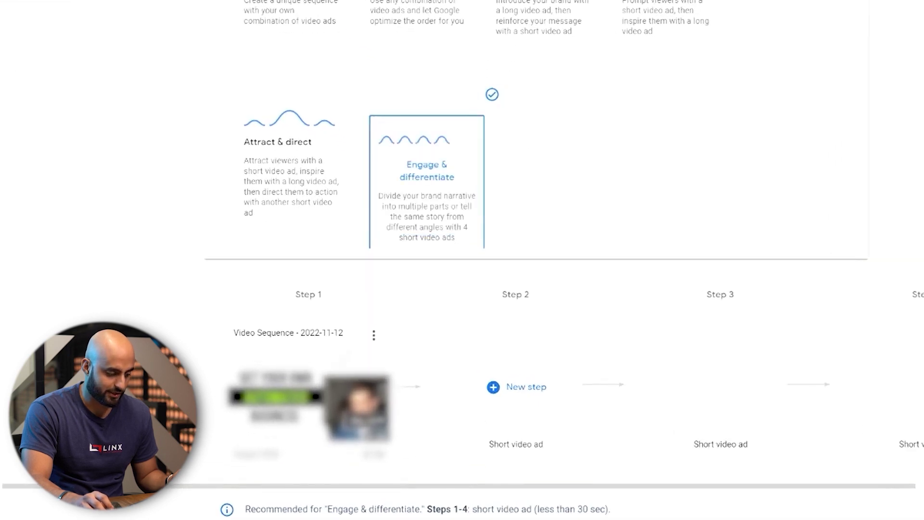
scroll(751, 378, "right", 3)
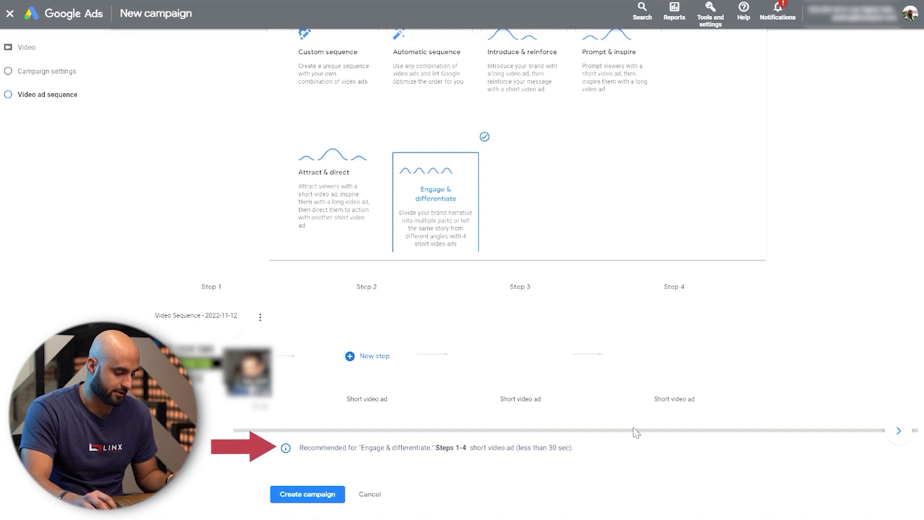
left_click_drag(504, 438, 433, 429)
left_click(255, 448)
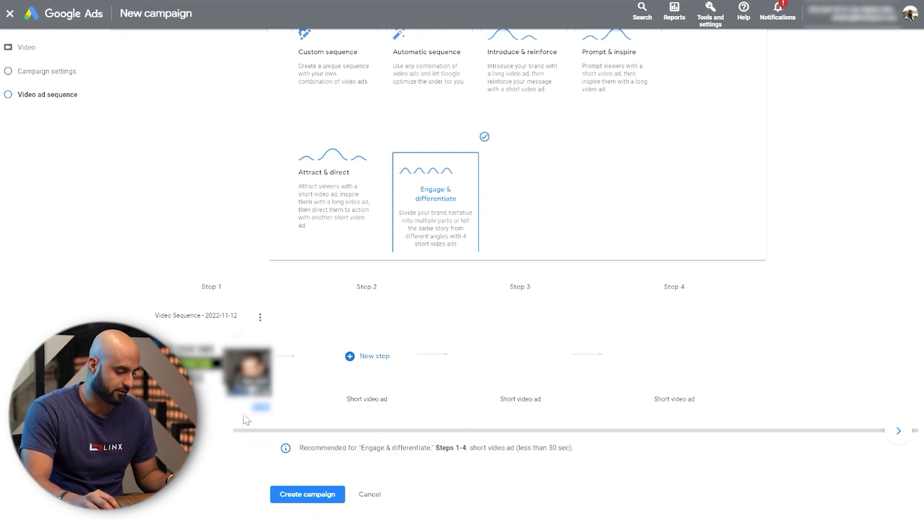
scroll(259, 430, "left", 3)
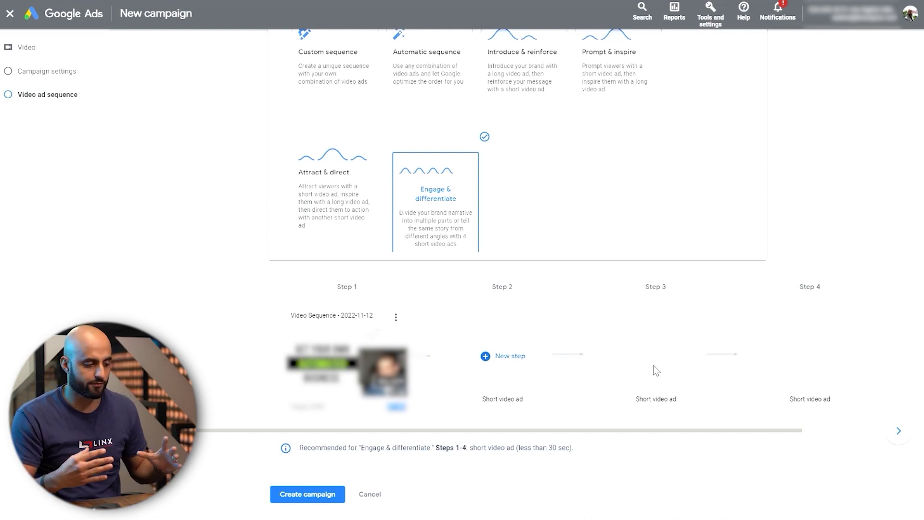
Step: Compare the sequence template options with the step layout and look over the campaign's additional settings
scroll(628, 295, "up", 10)
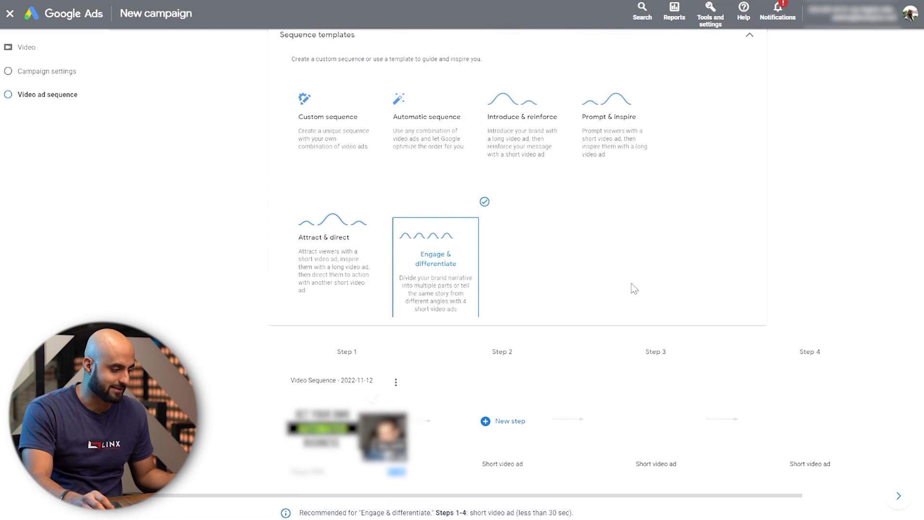
scroll(754, 299, "down", 10)
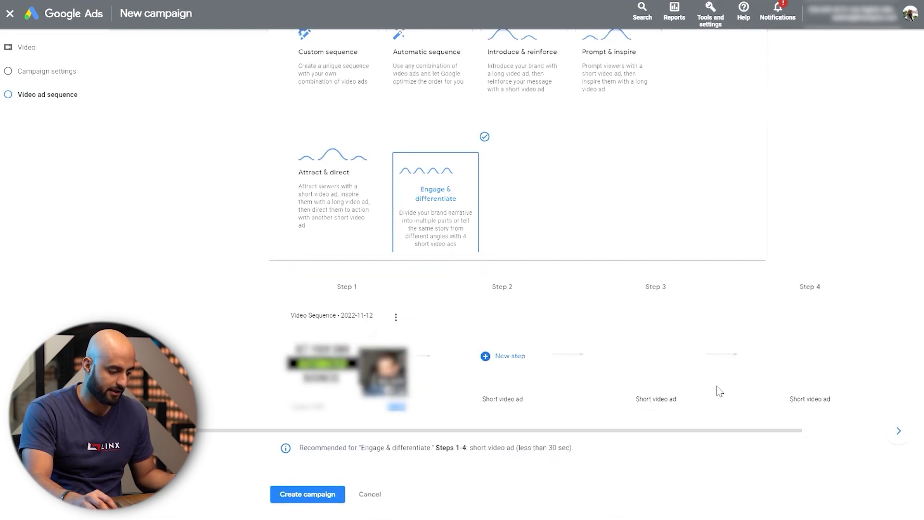
left_click(899, 430)
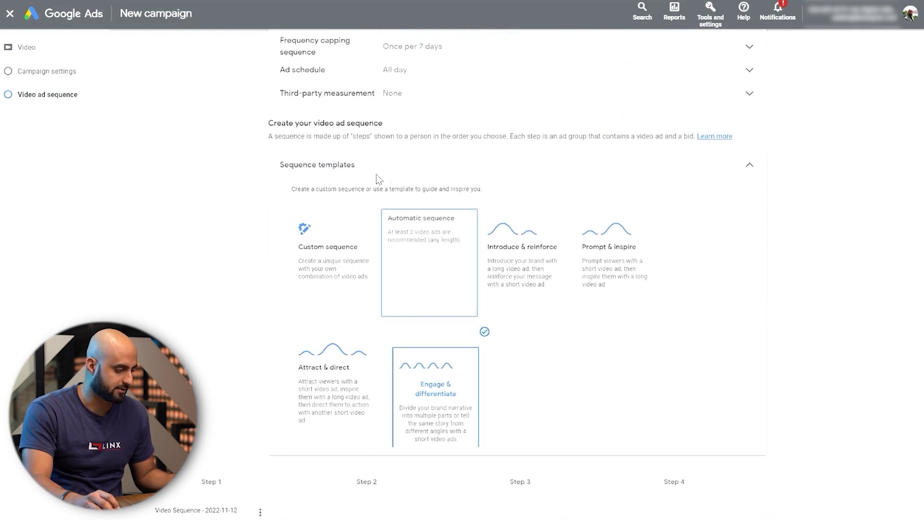
scroll(572, 165, "up", 7)
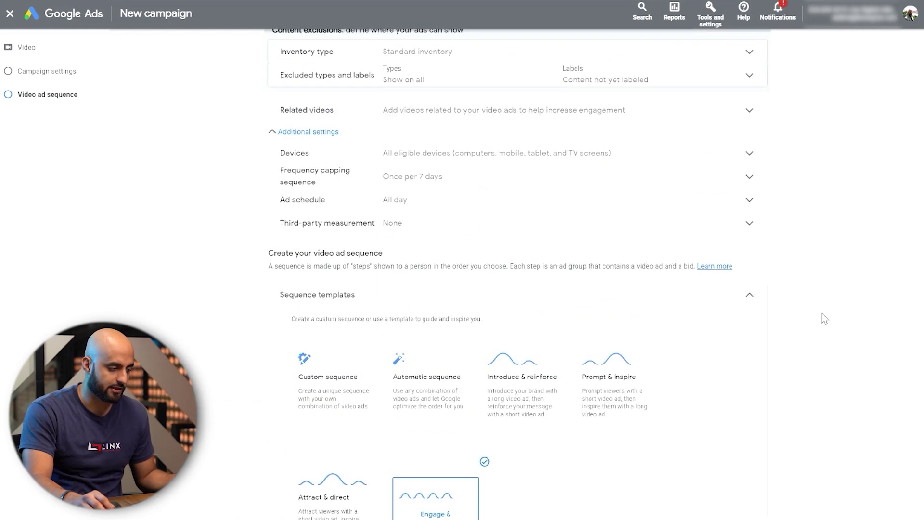
scroll(807, 269, "down", 11)
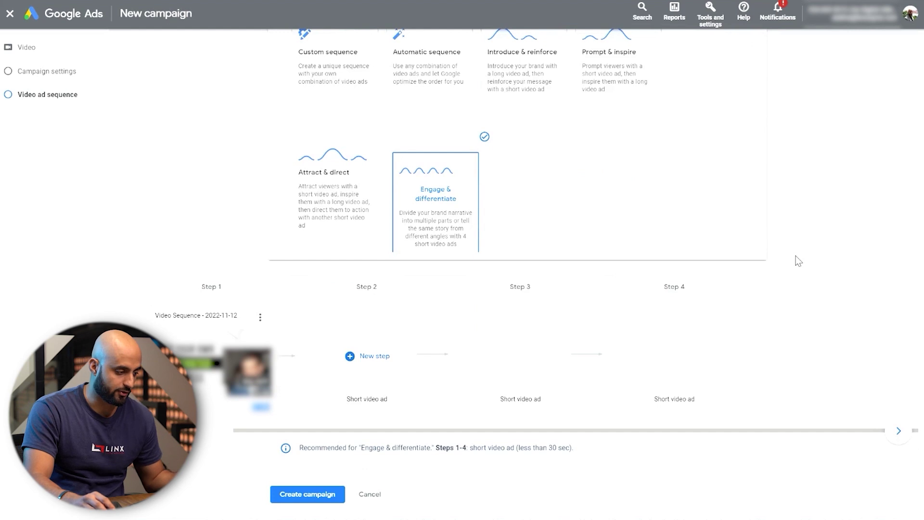
scroll(600, 224, "up", 3)
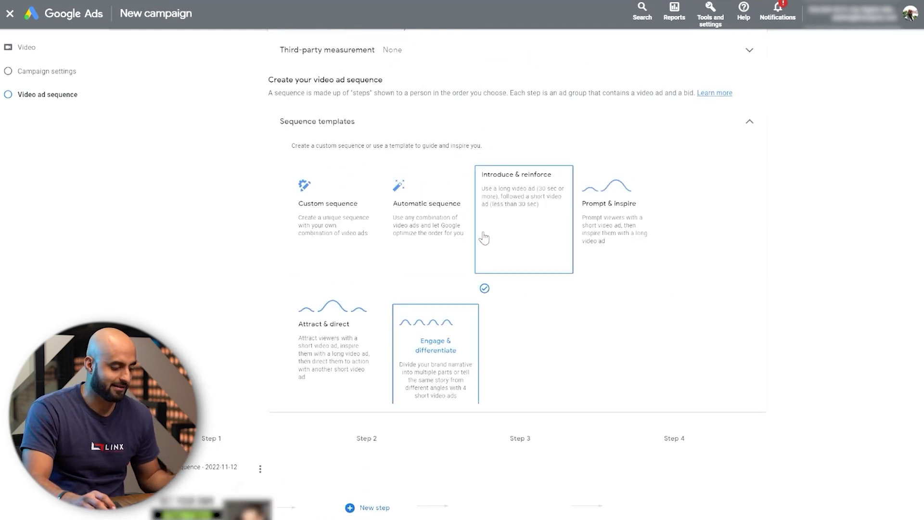